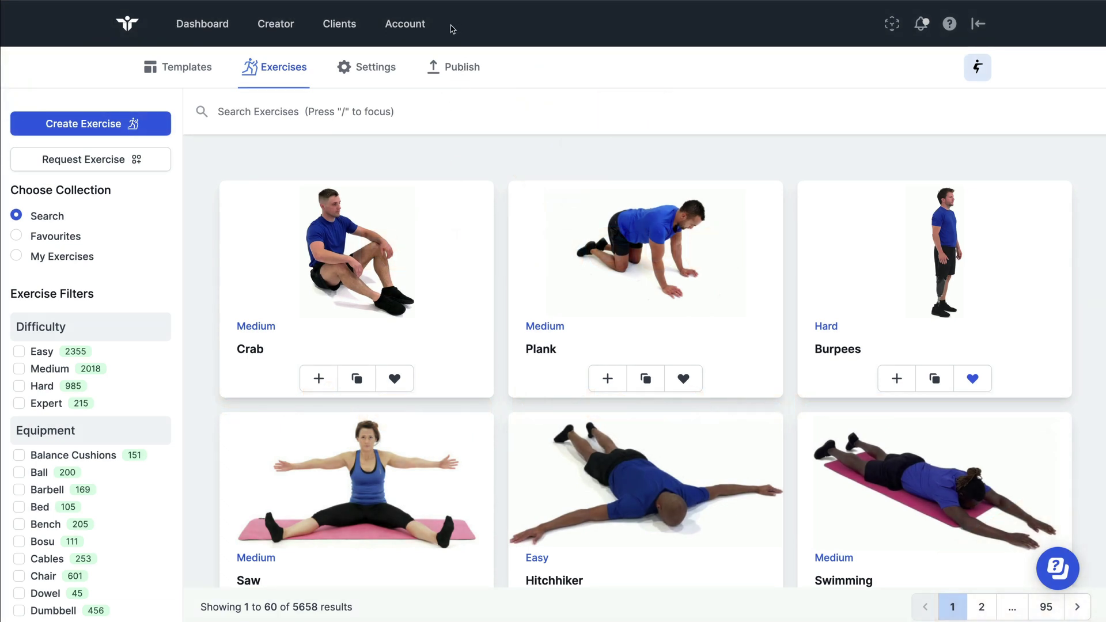
# Go to Account and open the Form Templates list of sample forms
pyautogui.doubleClick(403, 25)
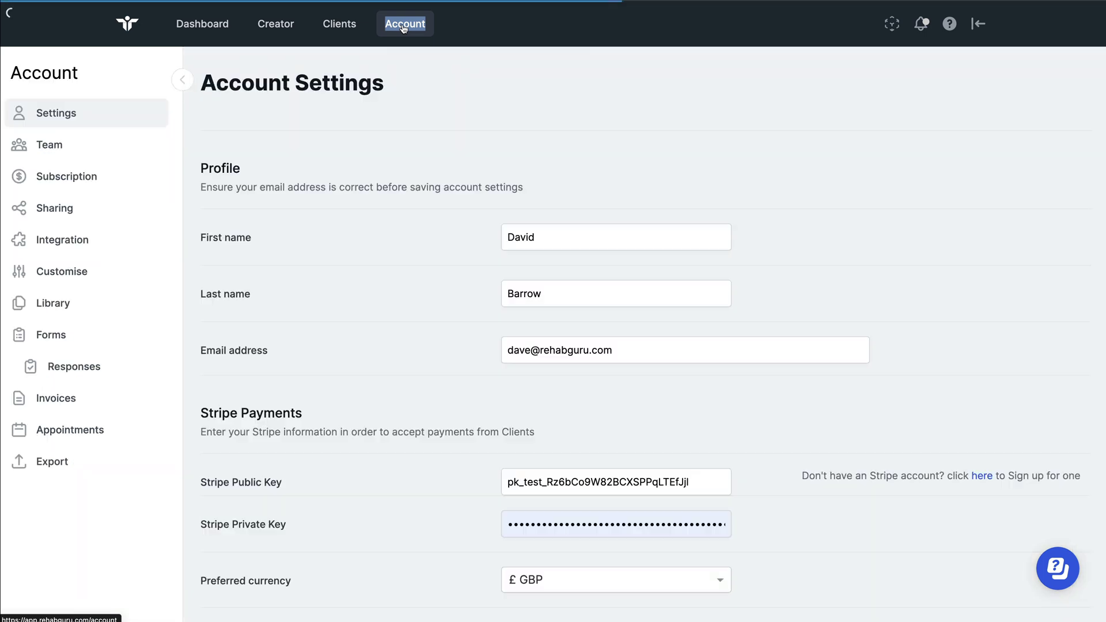
pyautogui.doubleClick(52, 335)
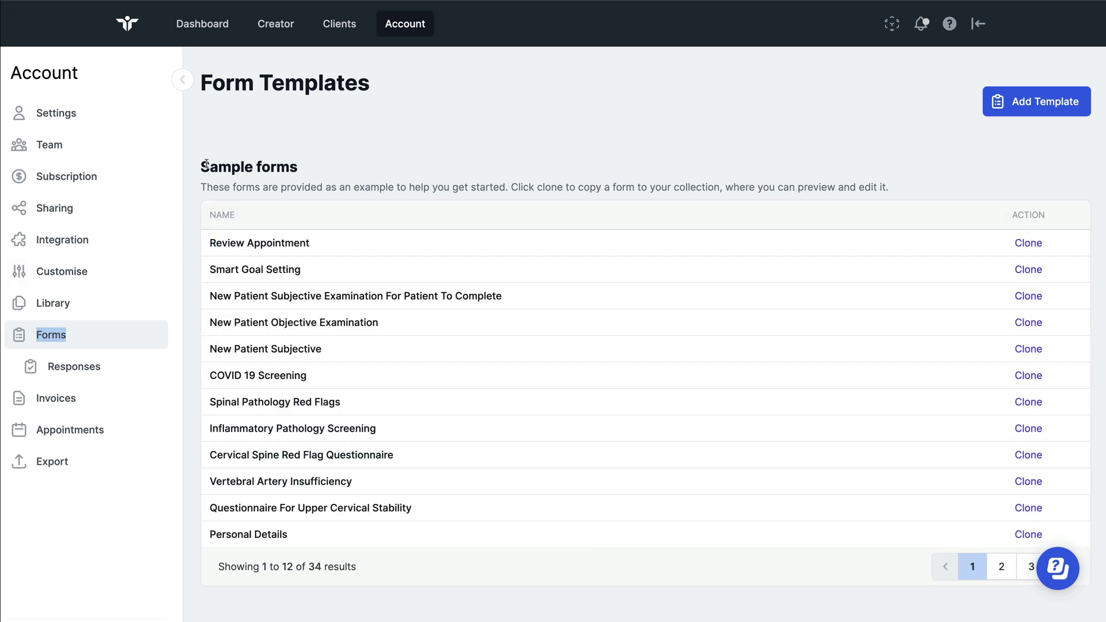
# Clone the New Patient Assessment sample form from page 2 into your own templates
pyautogui.moveTo(203, 166)
pyautogui.mouseDown()
pyautogui.moveTo(282, 533)
pyautogui.moveTo(736, 573)
pyautogui.mouseUp()
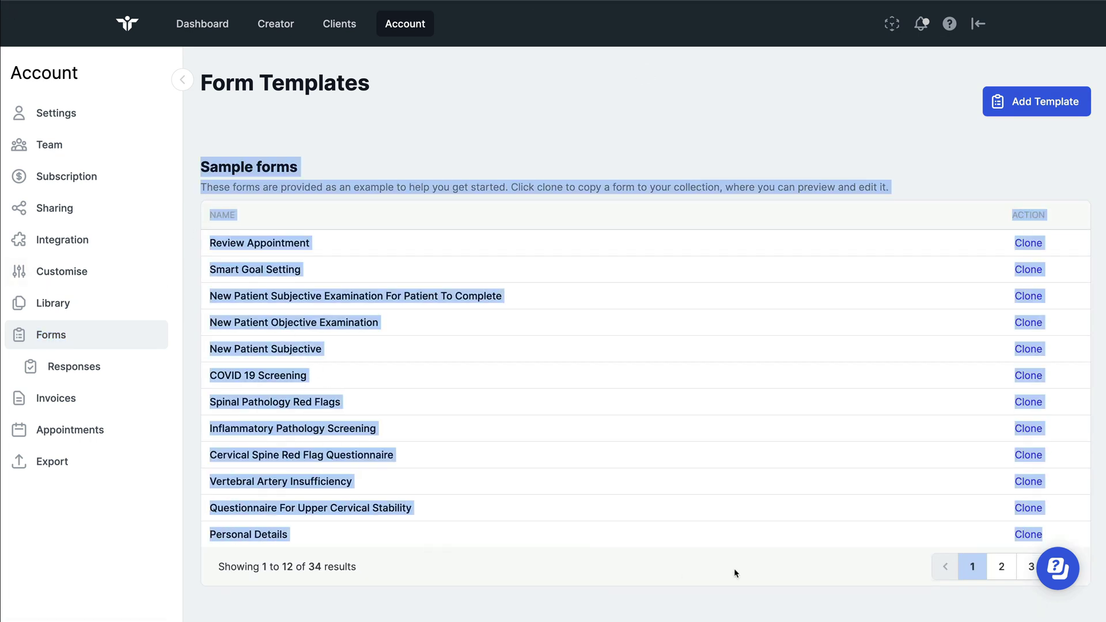
pyautogui.click(1002, 573)
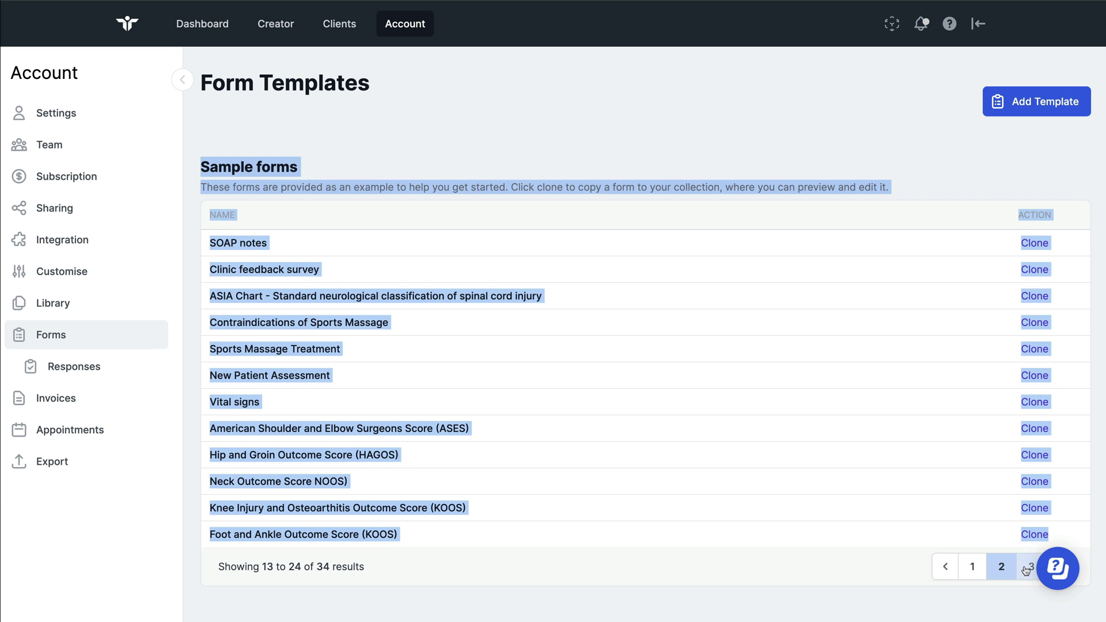
pyautogui.click(678, 455)
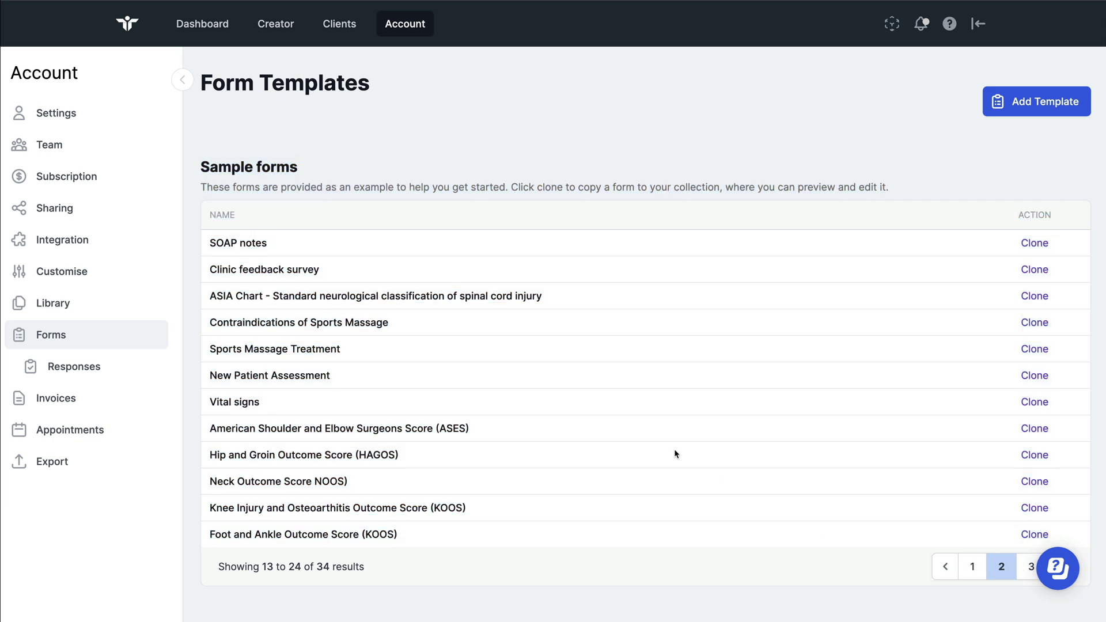
pyautogui.moveTo(349, 379); pyautogui.dragTo(210, 376)
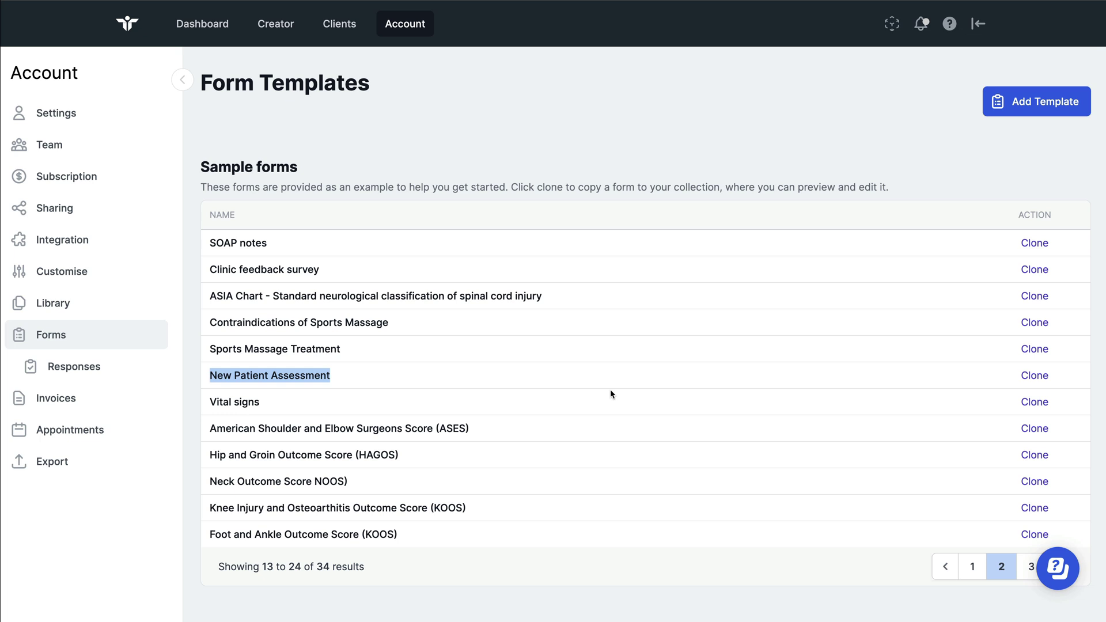
pyautogui.moveTo(1063, 379); pyautogui.dragTo(1018, 378)
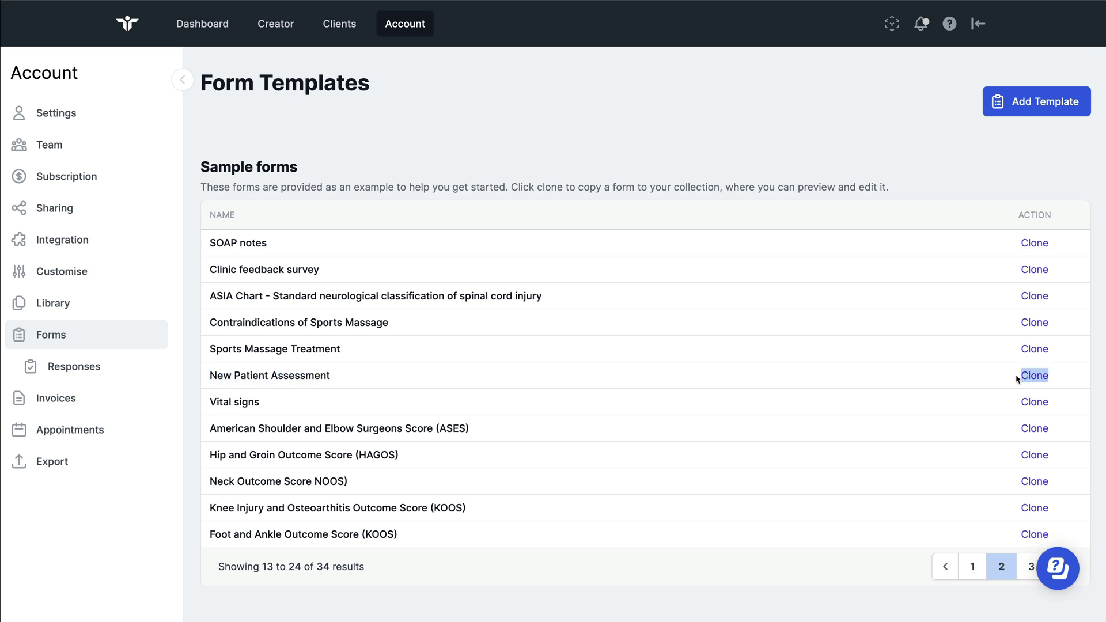
pyautogui.click(1032, 379)
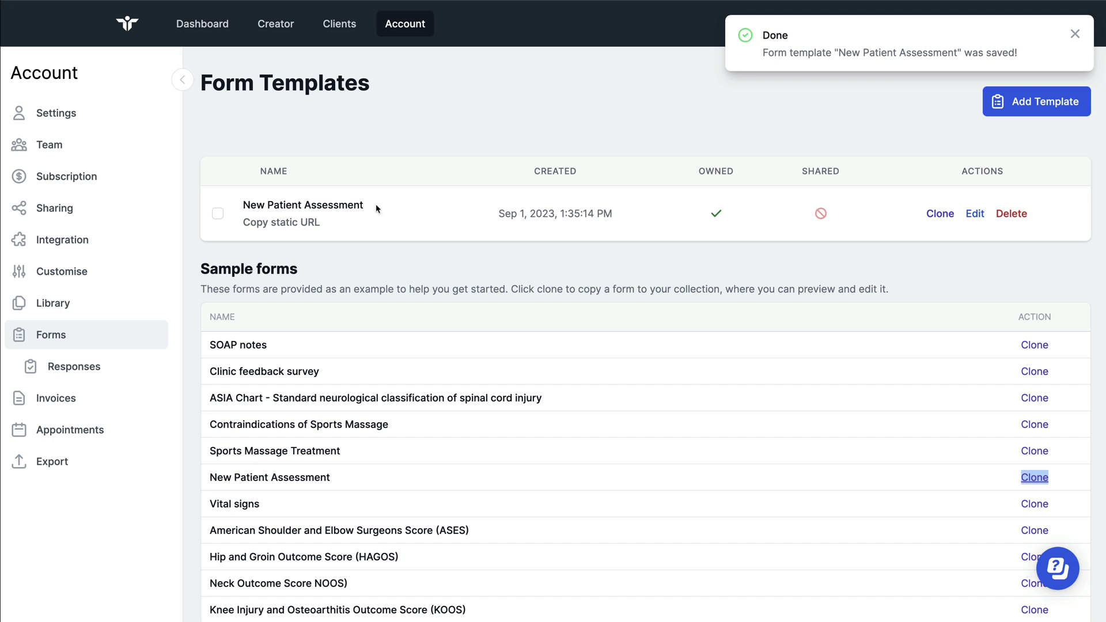
pyautogui.moveTo(961, 216); pyautogui.dragTo(987, 215)
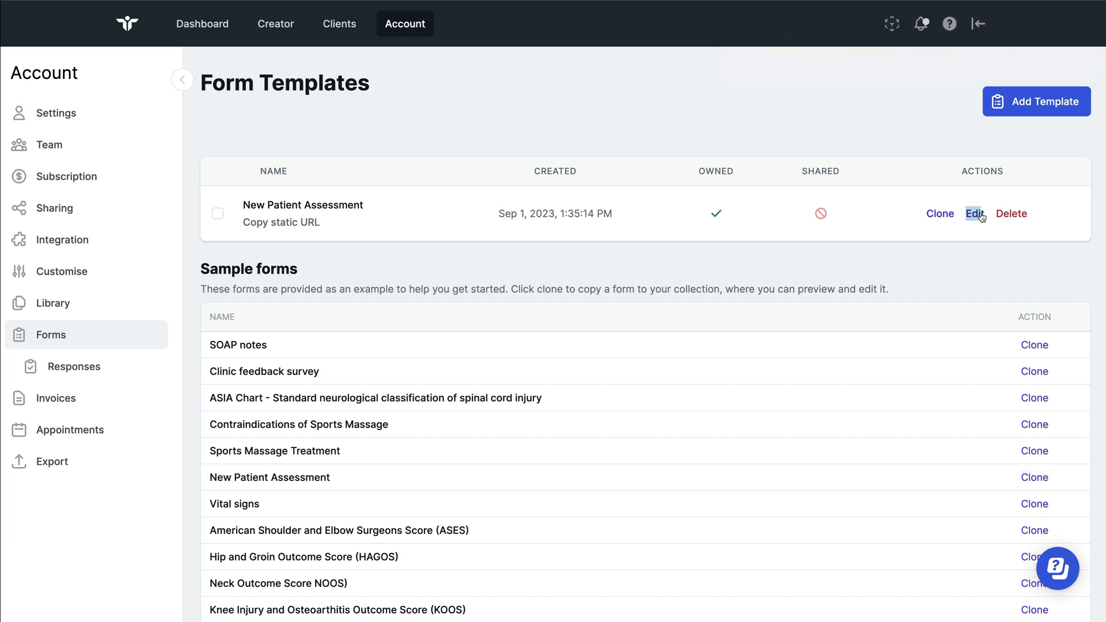
pyautogui.click(255, 169)
pyautogui.moveTo(255, 168); pyautogui.dragTo(414, 255)
pyautogui.click(922, 230)
# Edit the cloned template, reviewing the PC, Body Chart, VAS and HPC questions down to Plan
pyautogui.click(976, 216)
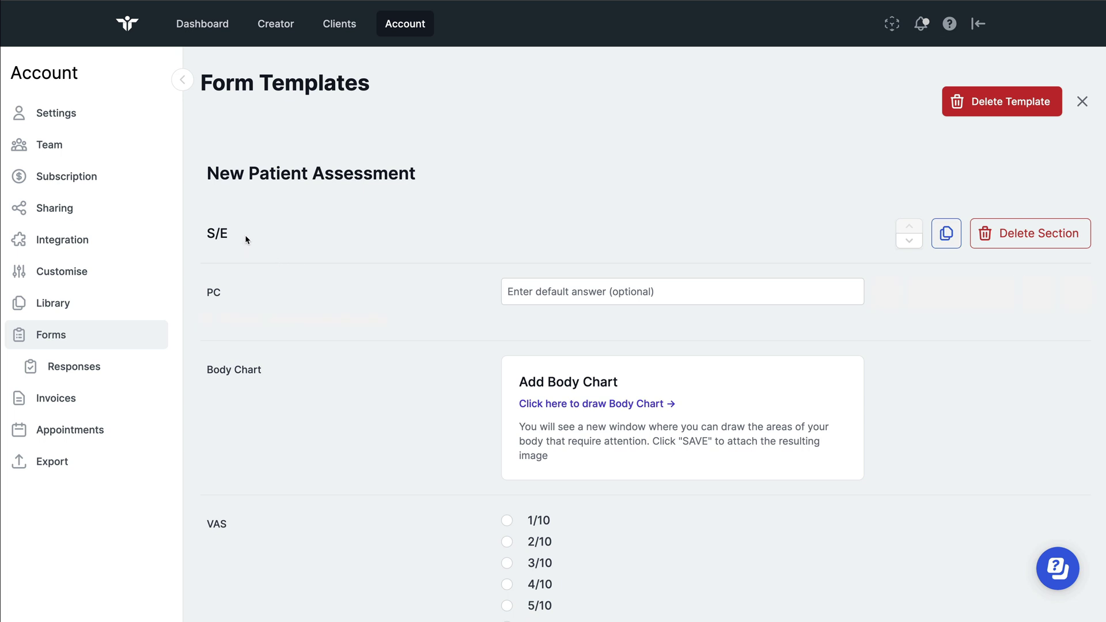
pyautogui.click(213, 292)
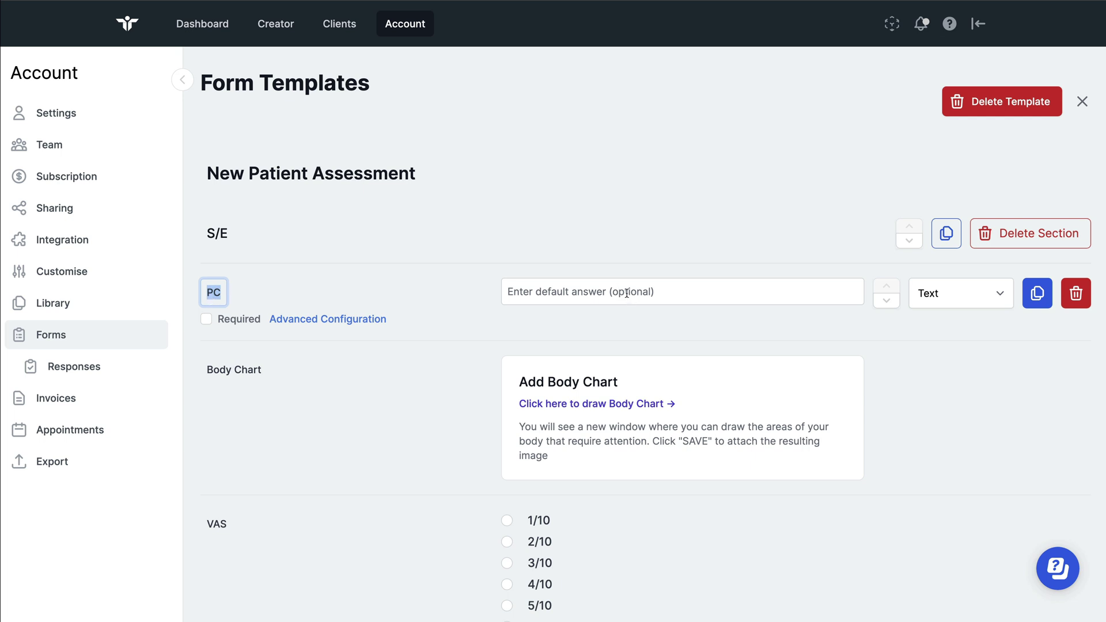
pyautogui.click(627, 291)
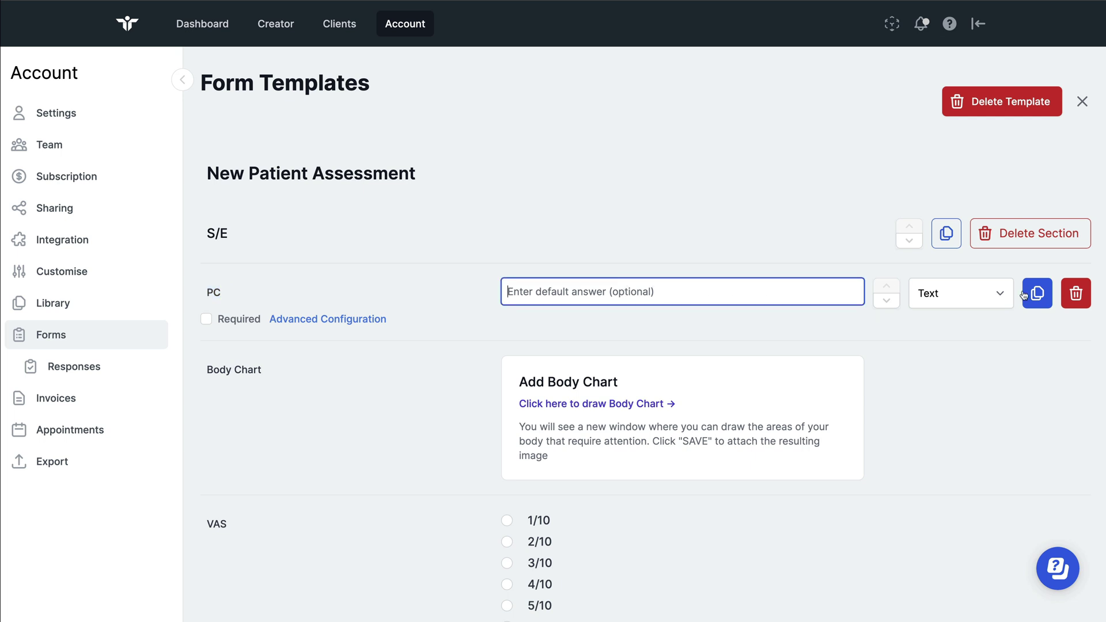
pyautogui.click(652, 385)
pyautogui.scroll(-3, 648, 384)
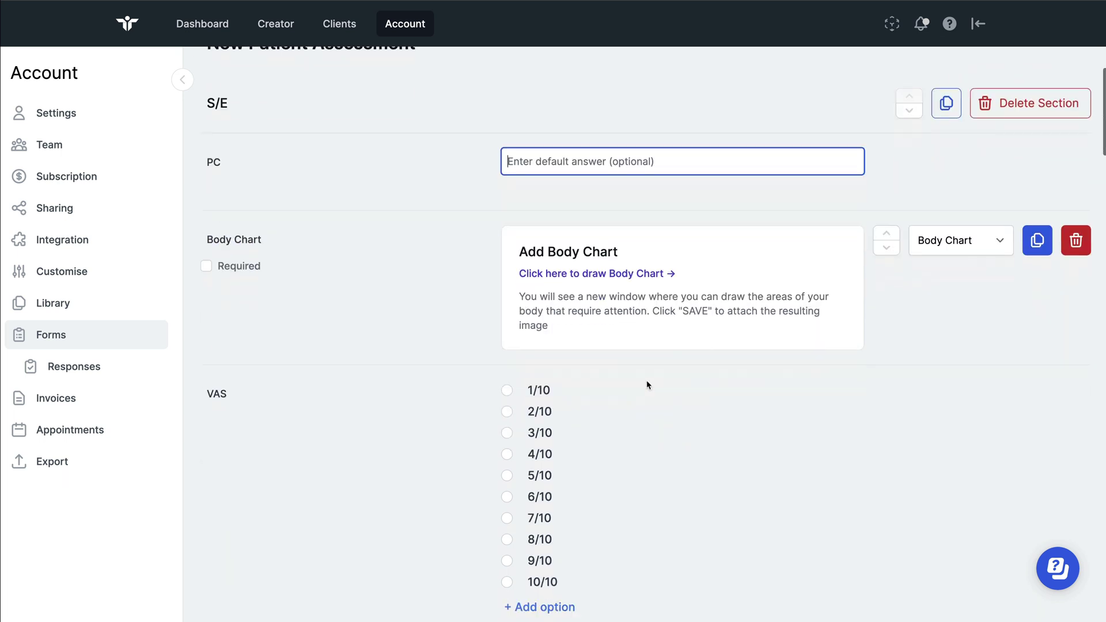
pyautogui.click(972, 222)
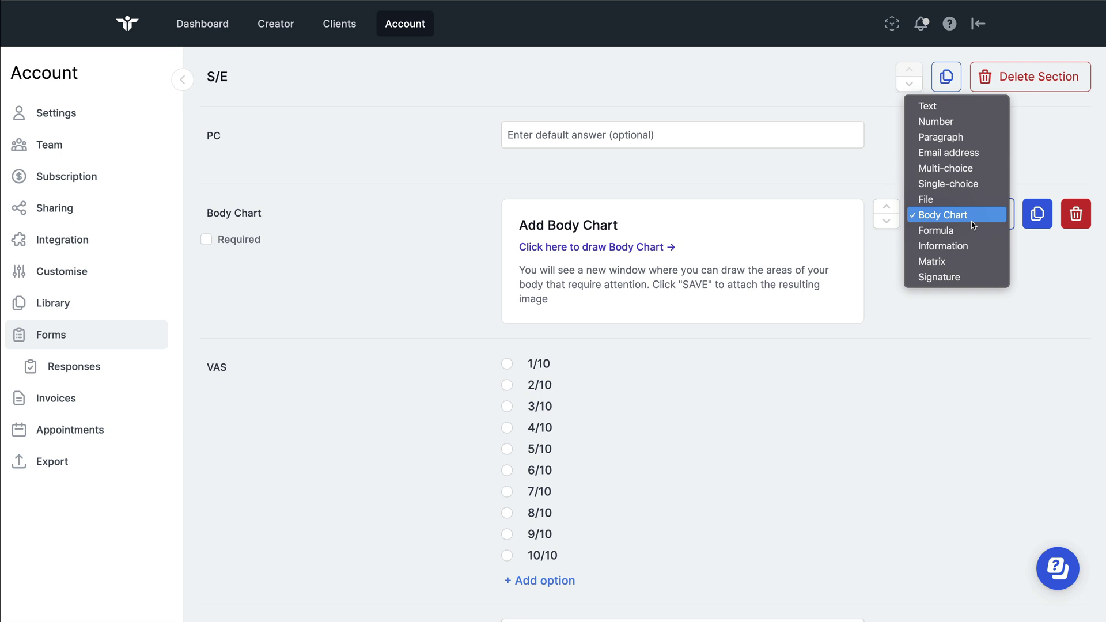
pyautogui.click(857, 376)
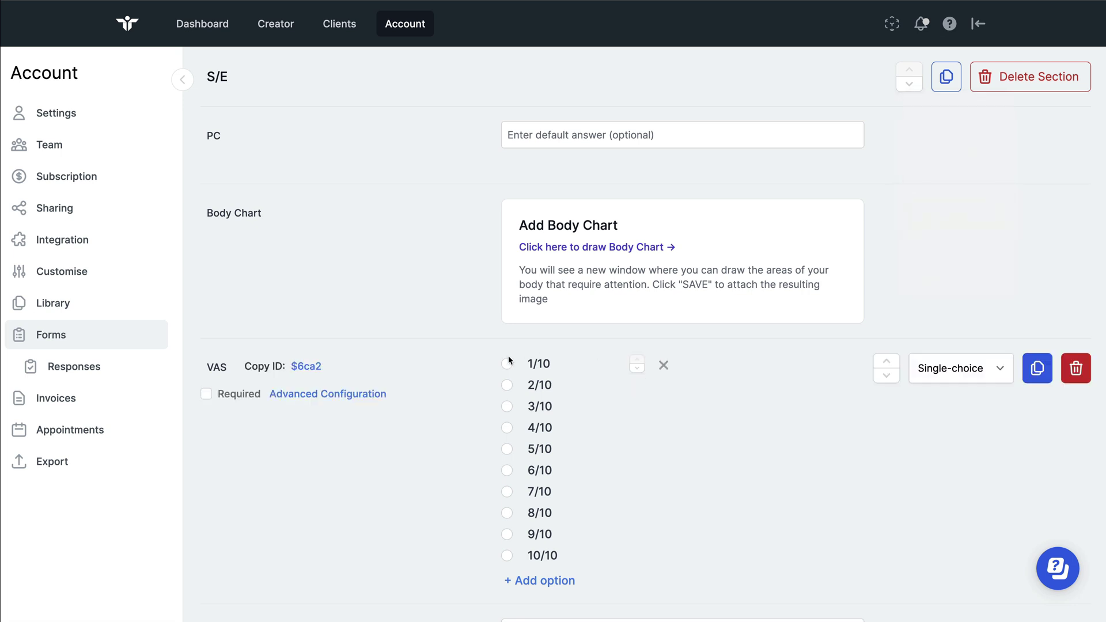
pyautogui.scroll(-5, 586, 400)
pyautogui.click(585, 402)
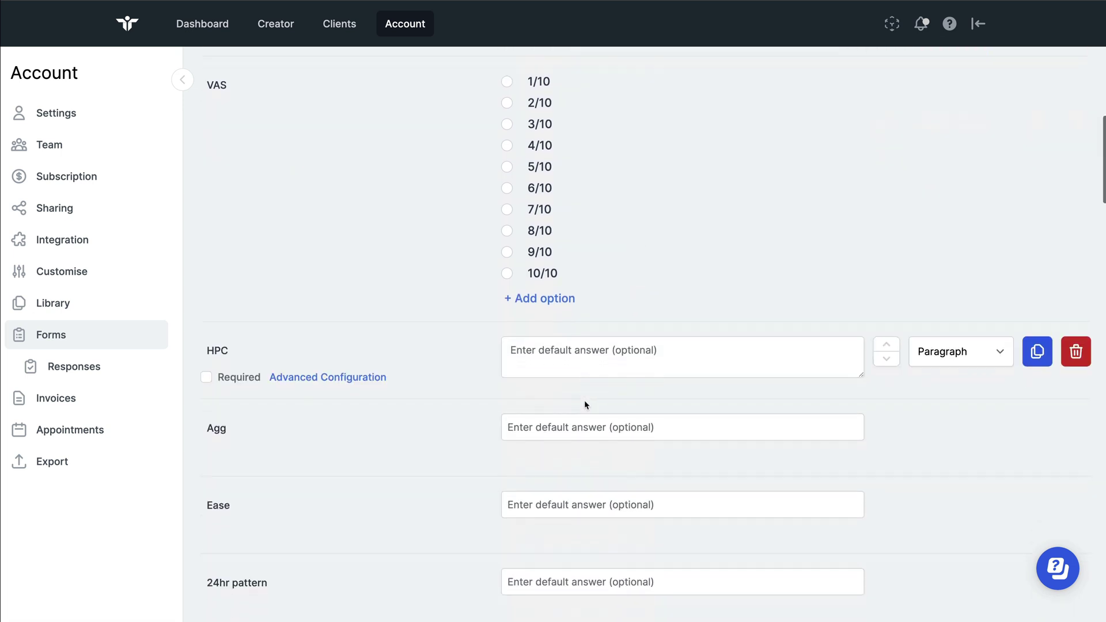
pyautogui.scroll(-18, 585, 400)
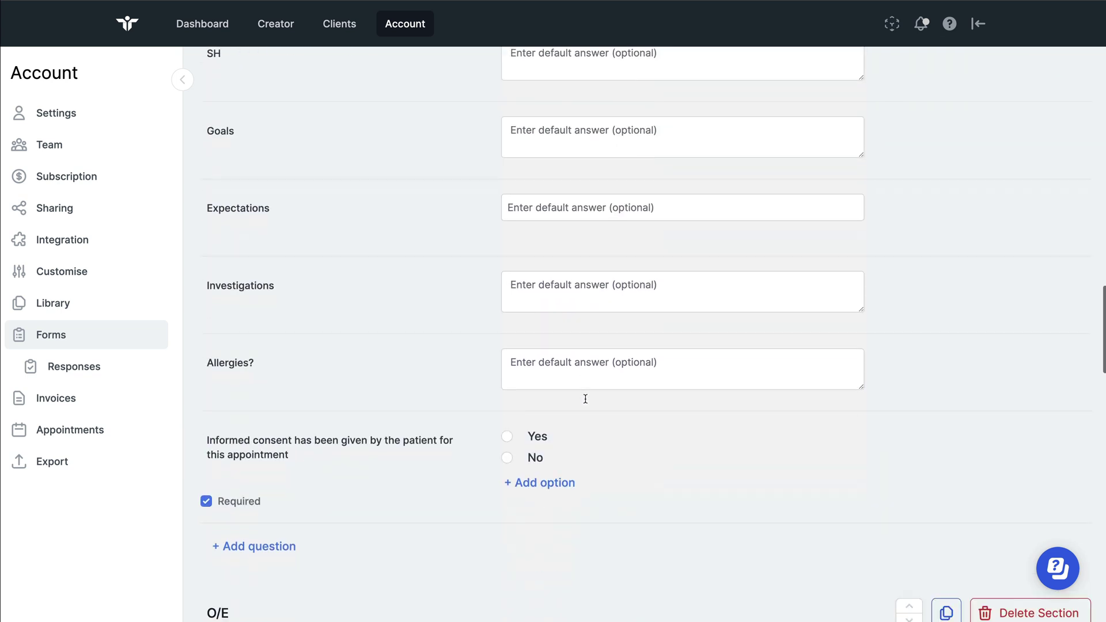
pyautogui.scroll(-20, 585, 399)
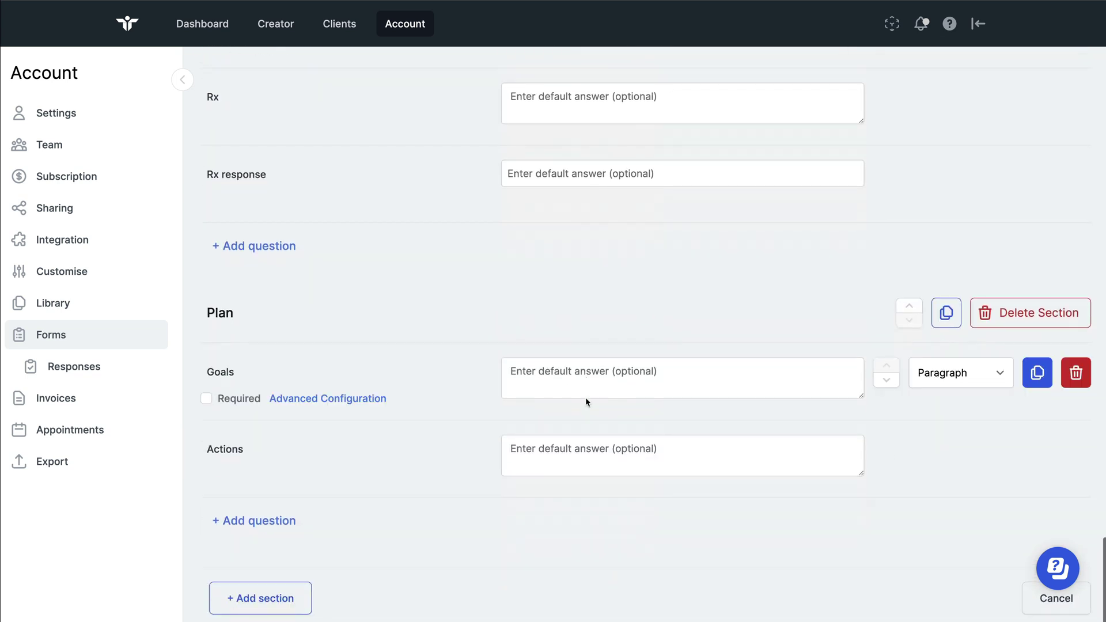
# Add a new template section titled Declaration
pyautogui.click(285, 597)
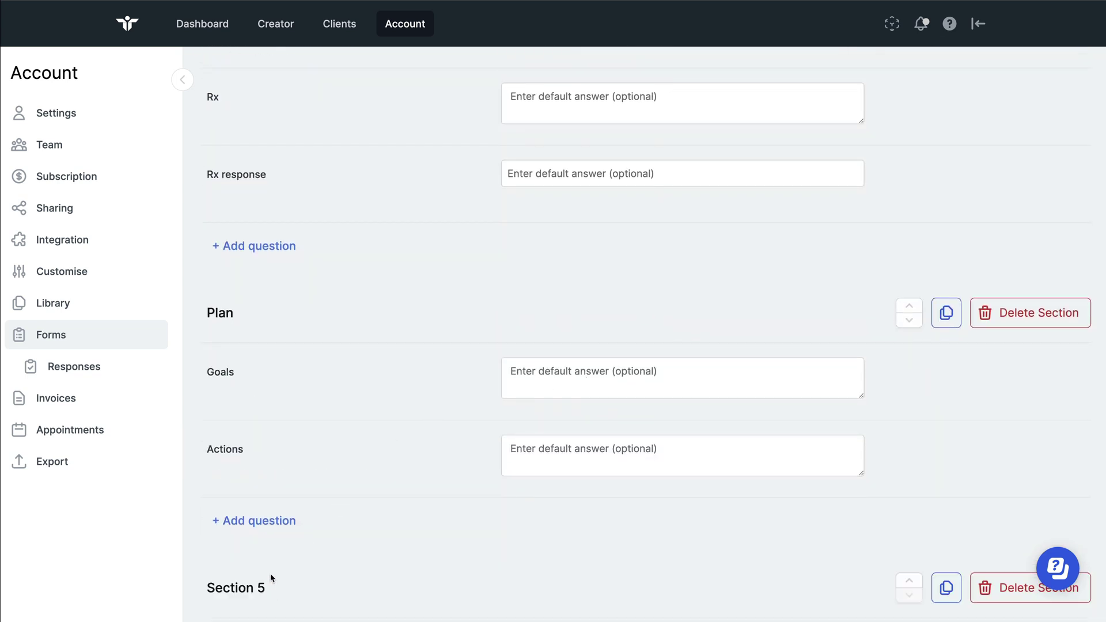
pyautogui.doubleClick(251, 588)
pyautogui.click(253, 588)
pyautogui.tripleClick(253, 588)
pyautogui.write('Declaration')
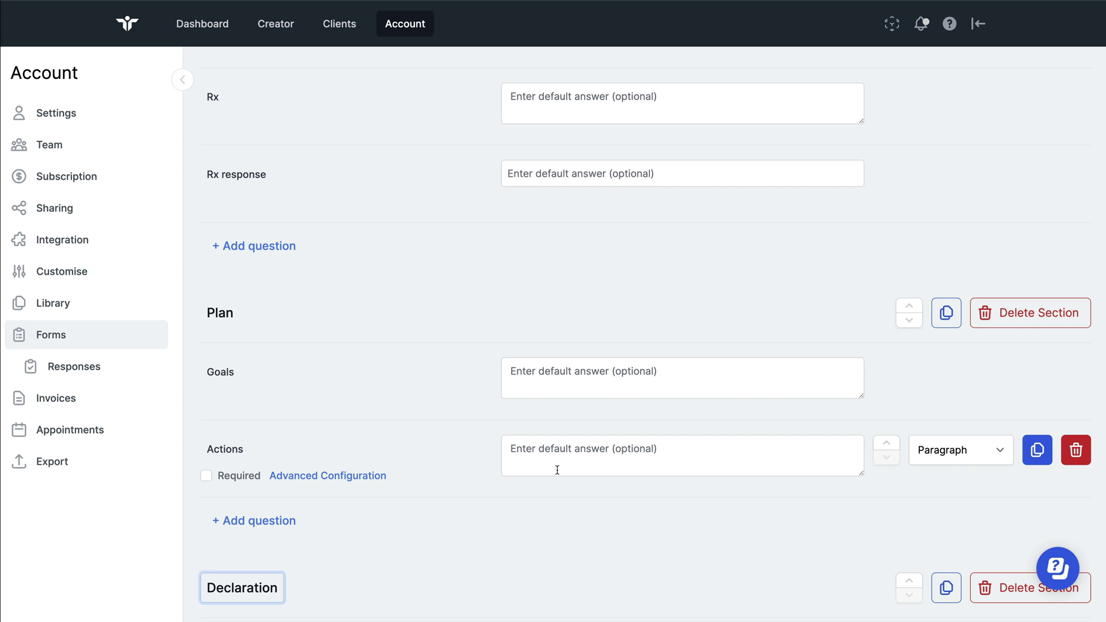
pyautogui.scroll(-3, 389, 446)
# Add a question to Declaration and make Question 1 a Signature question
pyautogui.click(252, 520)
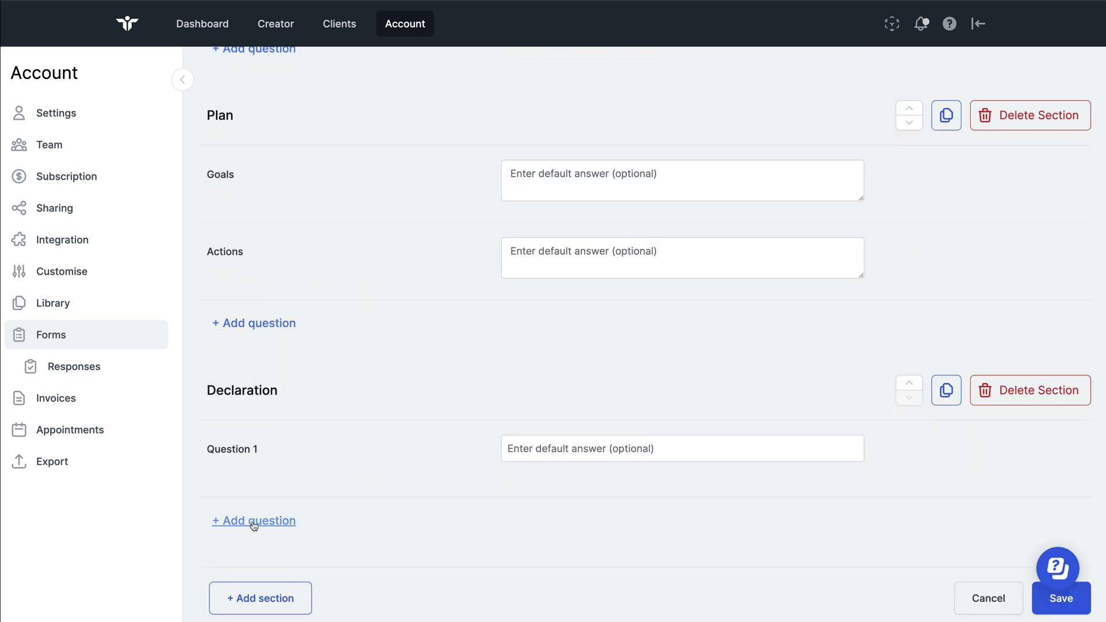
pyautogui.scroll(-1, 686, 440)
pyautogui.click(958, 378)
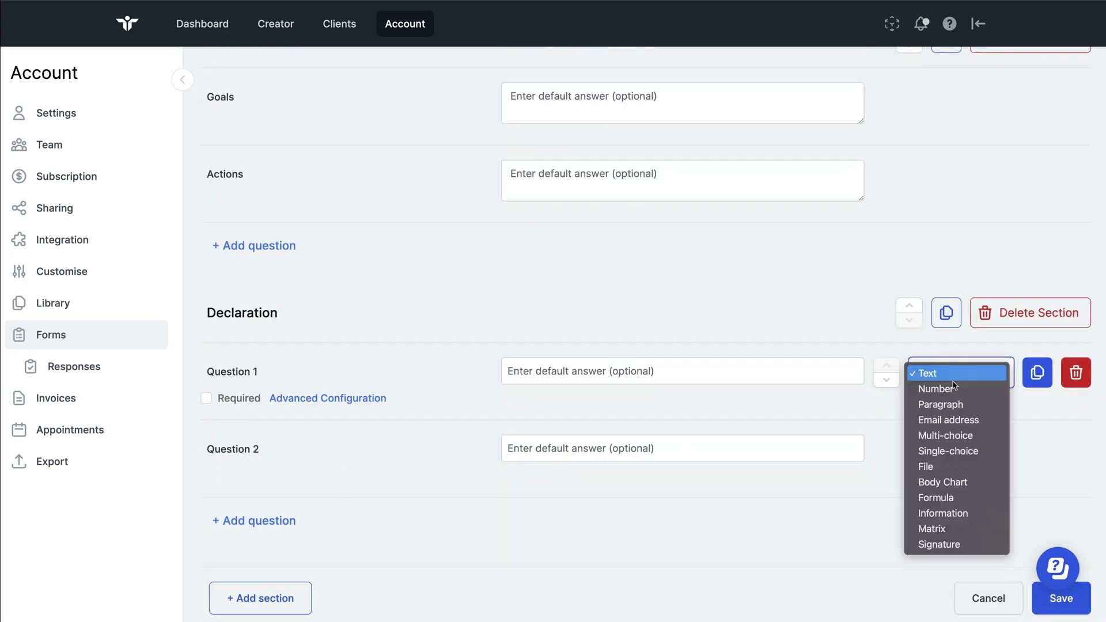
pyautogui.click(741, 466)
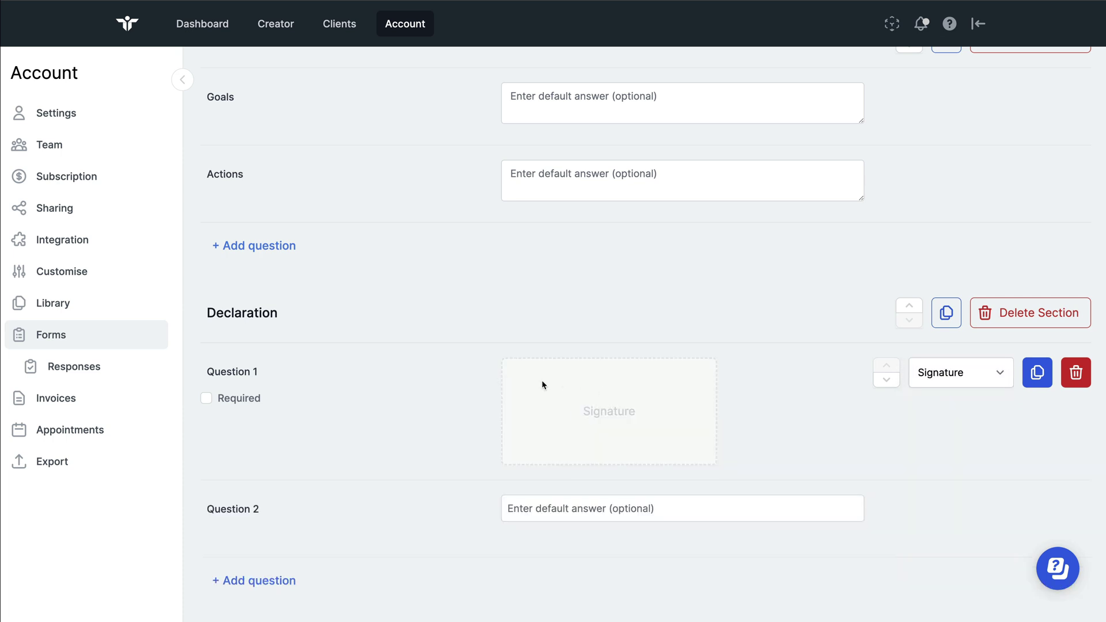
# Rename Question 2 to 'Name' and Question 1 to 'Signature'
pyautogui.click(484, 487)
pyautogui.click(237, 509)
pyautogui.doubleClick(236, 509)
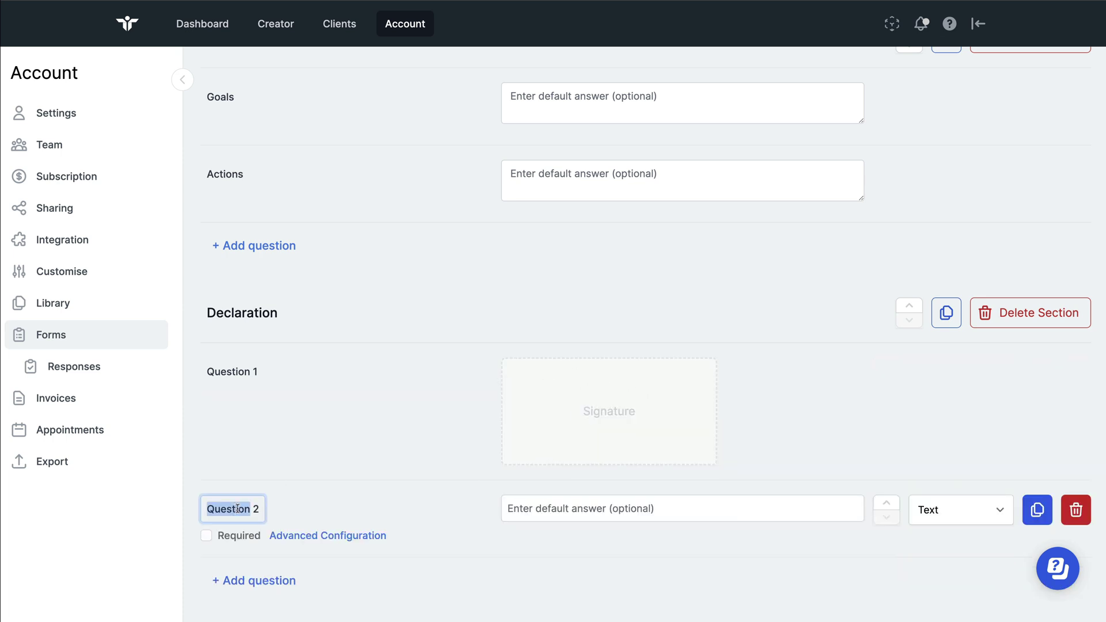
pyautogui.tripleClick(238, 509)
pyautogui.write('Name')
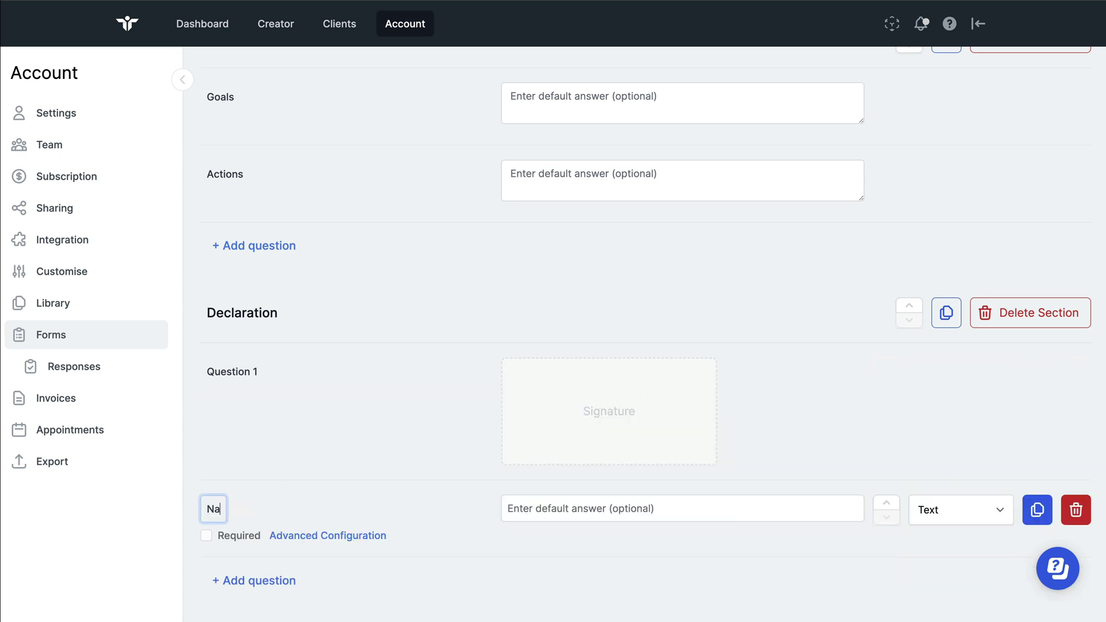
pyautogui.click(272, 378)
pyautogui.click(243, 372)
pyautogui.tripleClick(243, 371)
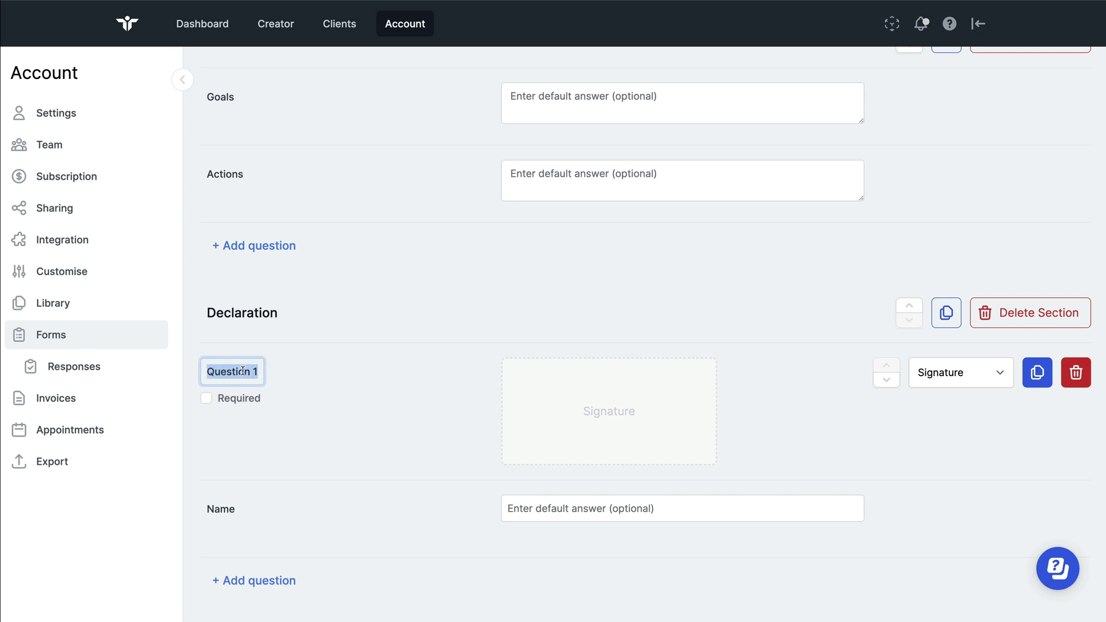
pyautogui.write('Signb')
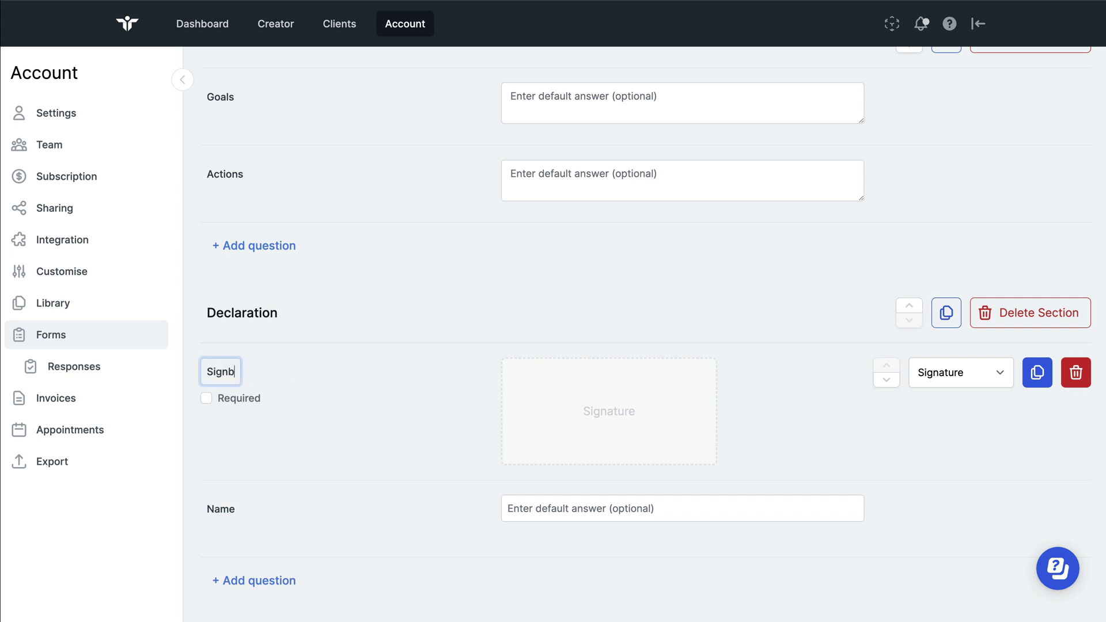
pyautogui.press('BackSpace')
pyautogui.write('ature')
pyautogui.moveTo(787, 443)
# Reorder the Declaration questions so Signature sits above Name
pyautogui.click(887, 381)
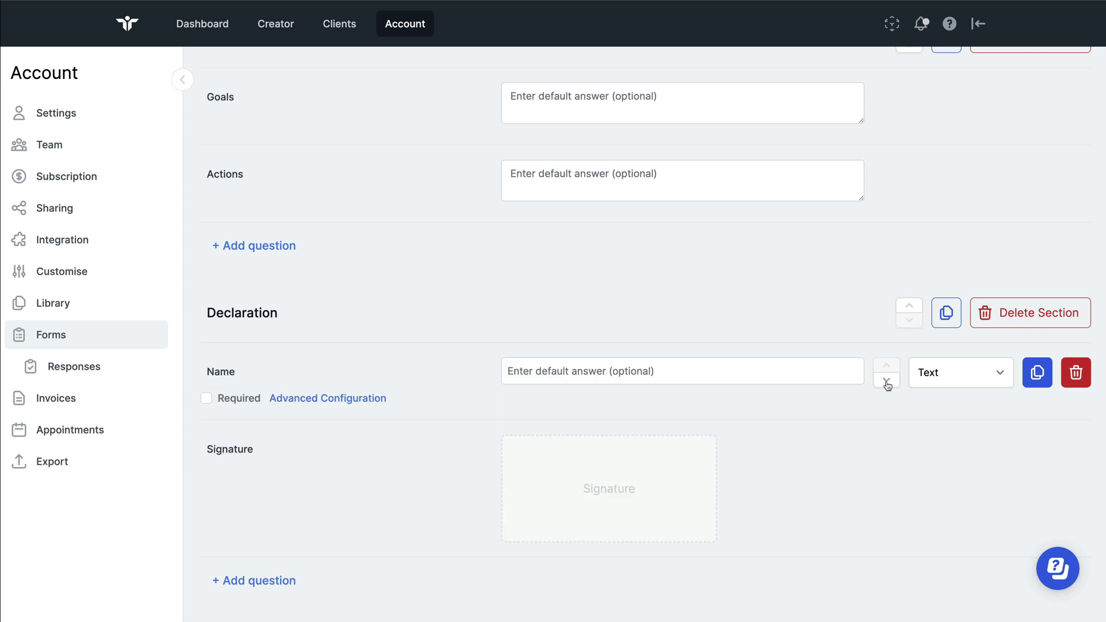
pyautogui.click(887, 382)
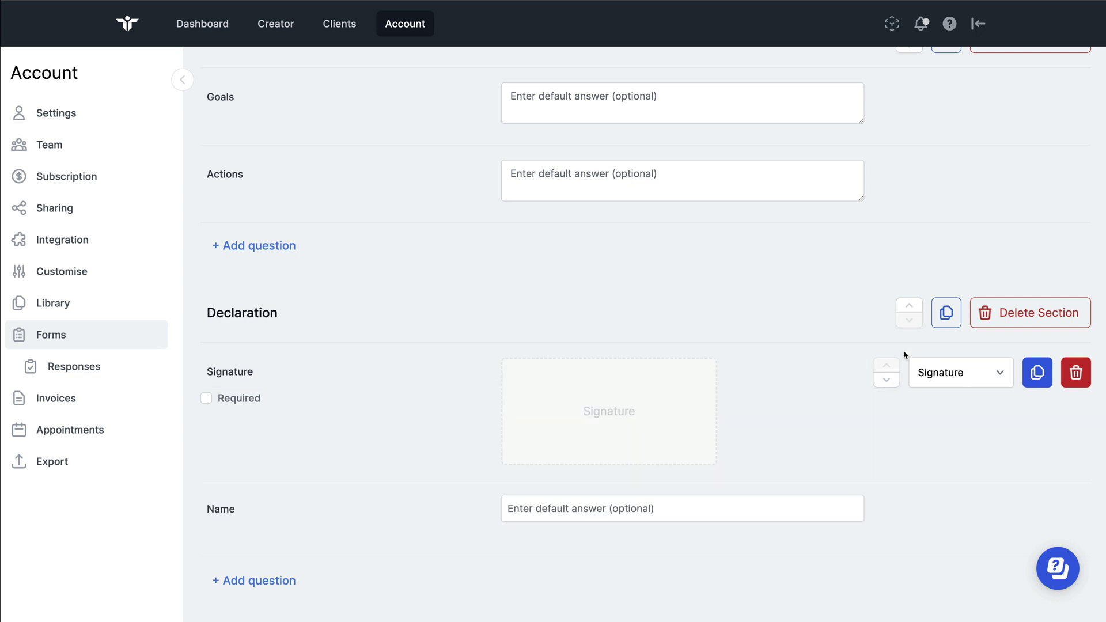
pyautogui.click(957, 372)
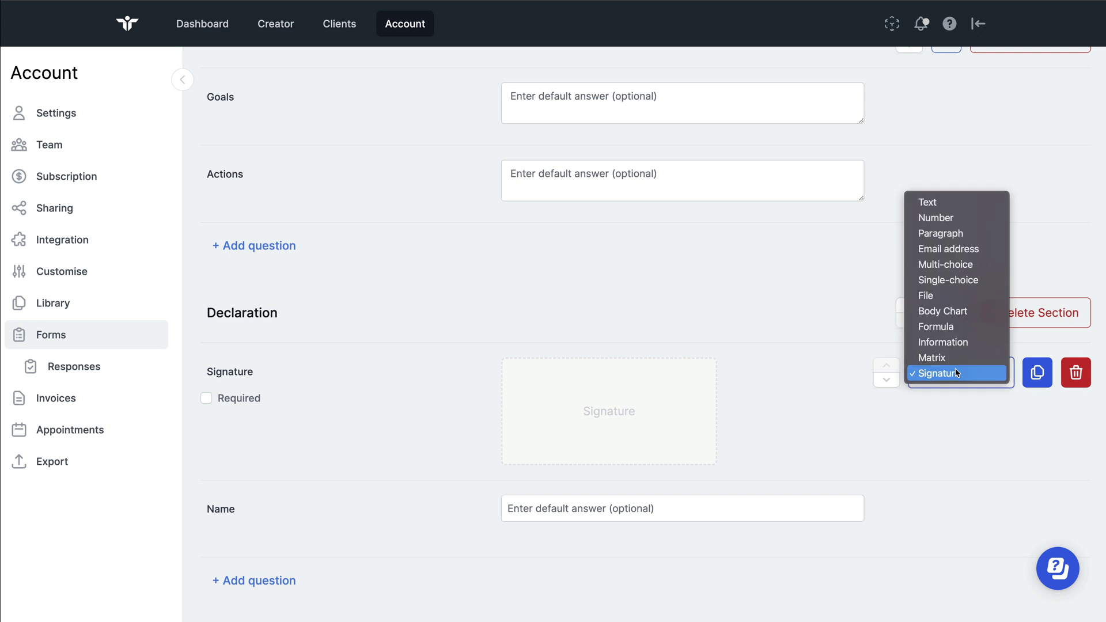
pyautogui.click(1040, 351)
# Delete the Actions question from the Plan section, leaving only Goals
pyautogui.scroll(3, 661, 239)
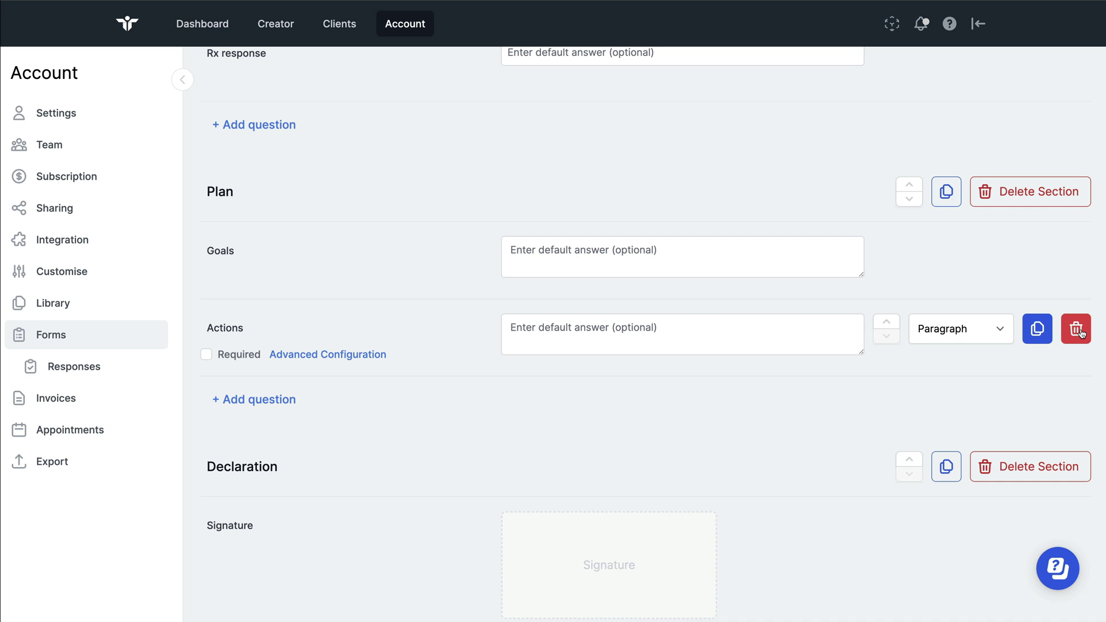
pyautogui.click(1077, 329)
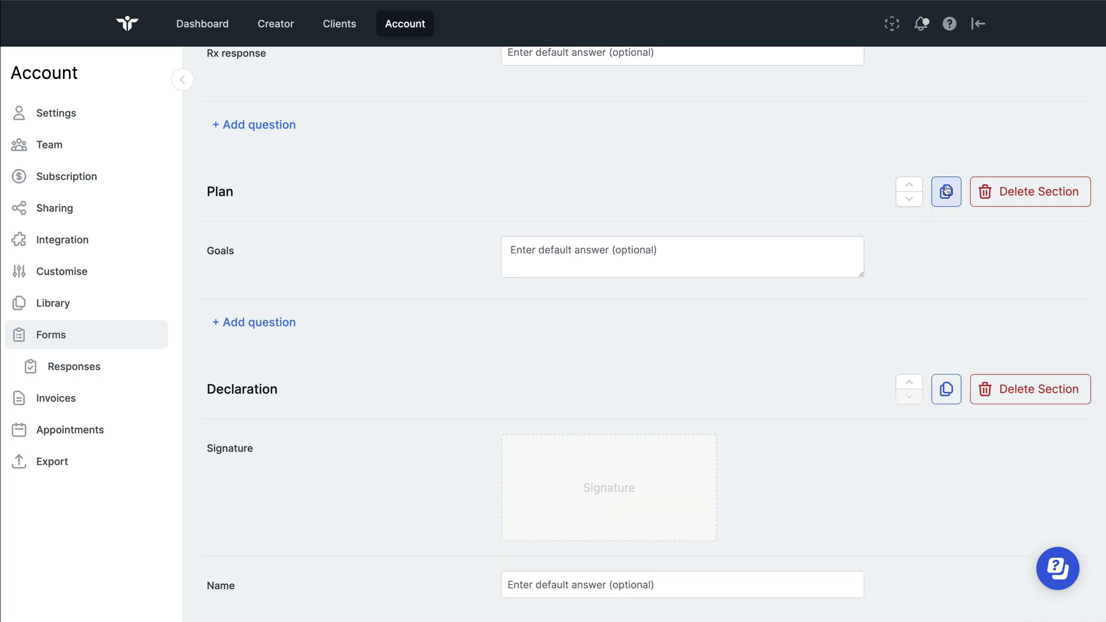
pyautogui.click(910, 199)
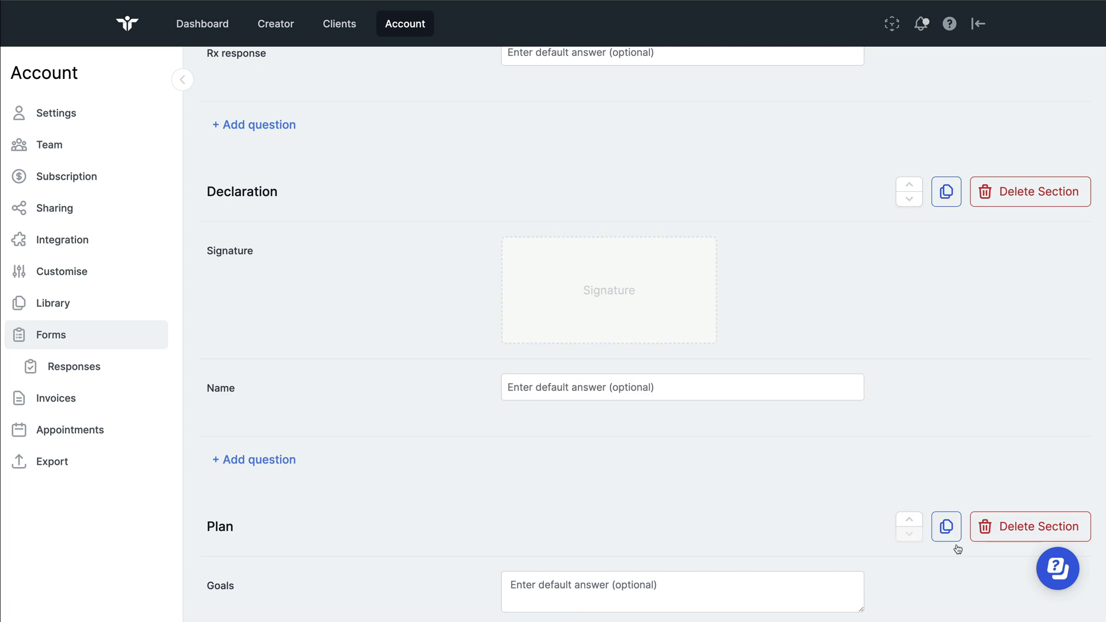
pyautogui.click(909, 520)
pyautogui.scroll(6, 675, 268)
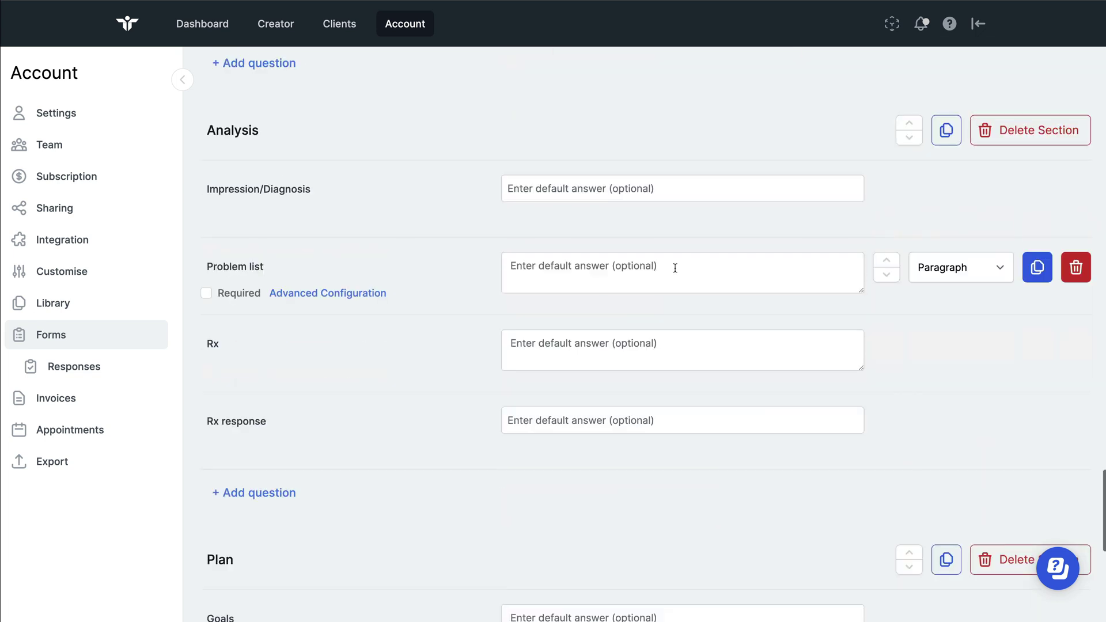
pyautogui.scroll(-8, 684, 291)
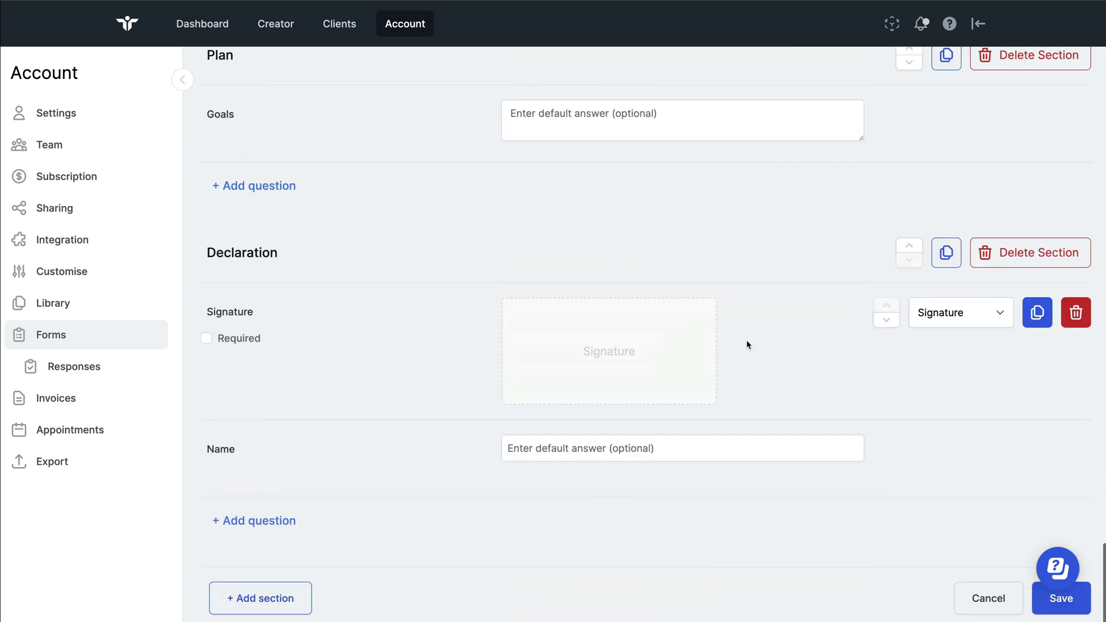
# Save the edited New Patient Assessment template and go to the Clients list
pyautogui.doubleClick(1088, 602)
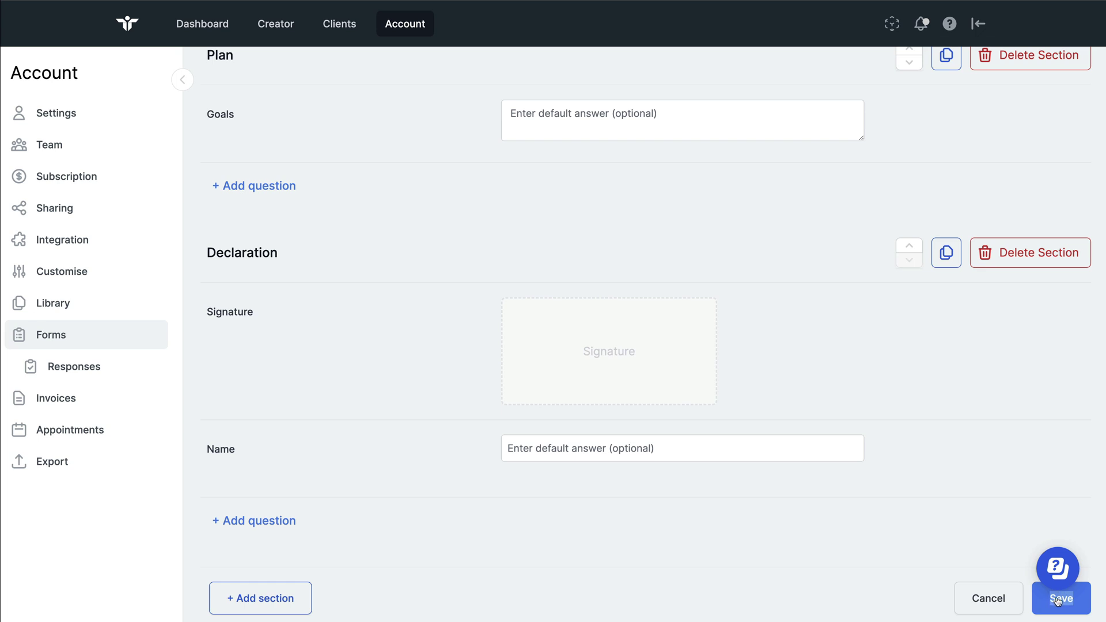
pyautogui.moveTo(585, 296)
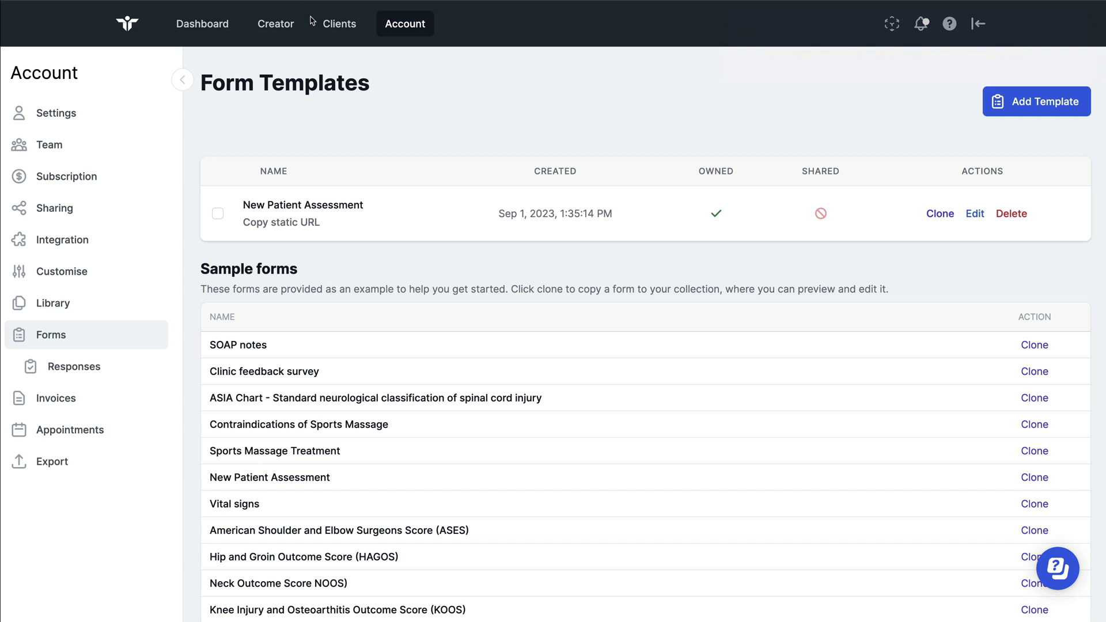
pyautogui.doubleClick(353, 24)
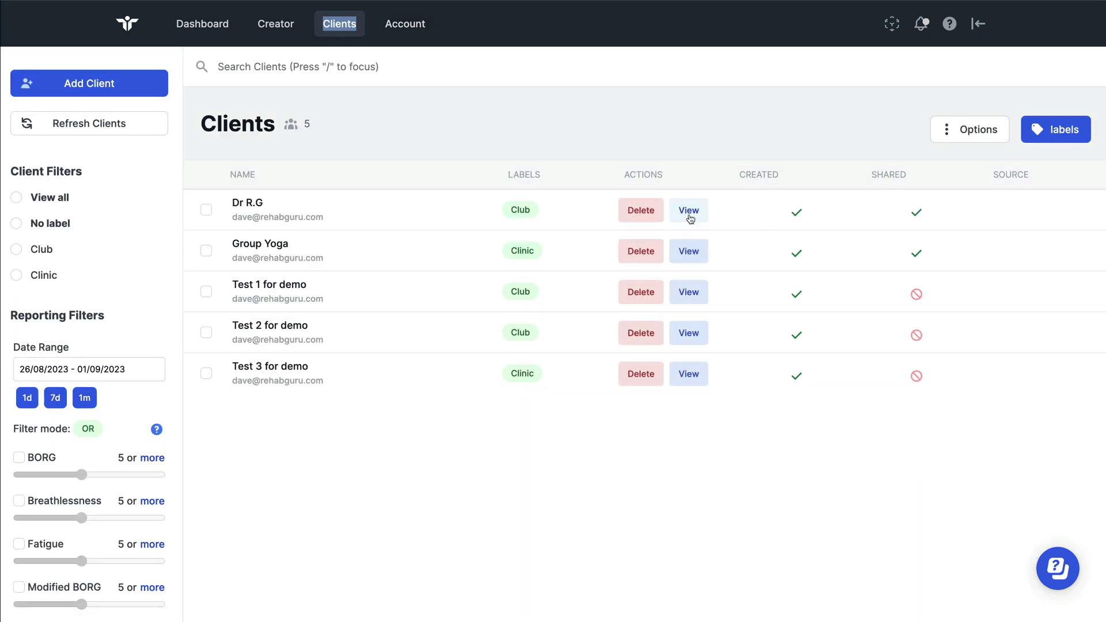
# Open the first client's record and its Treatment notes page
pyautogui.click(690, 214)
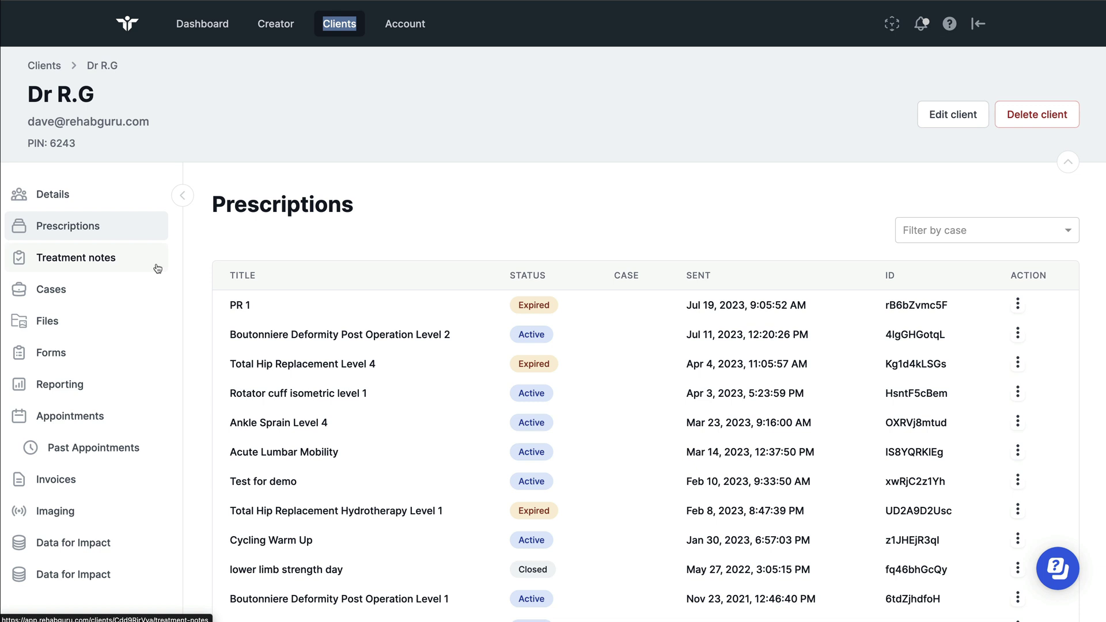
pyautogui.moveTo(173, 259); pyautogui.dragTo(31, 260)
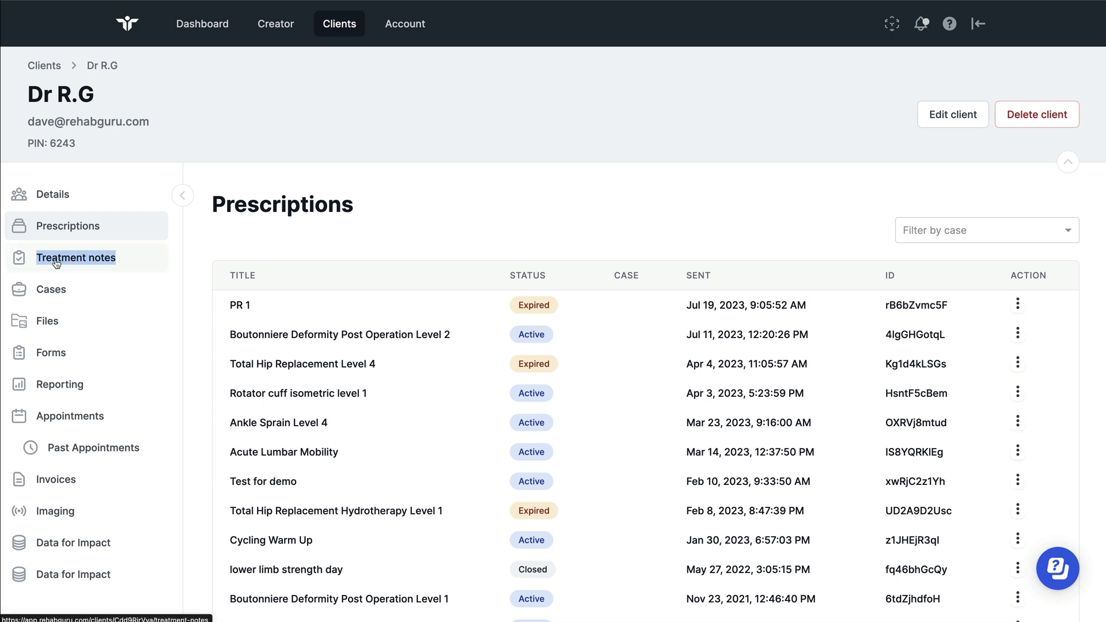
pyautogui.click(56, 263)
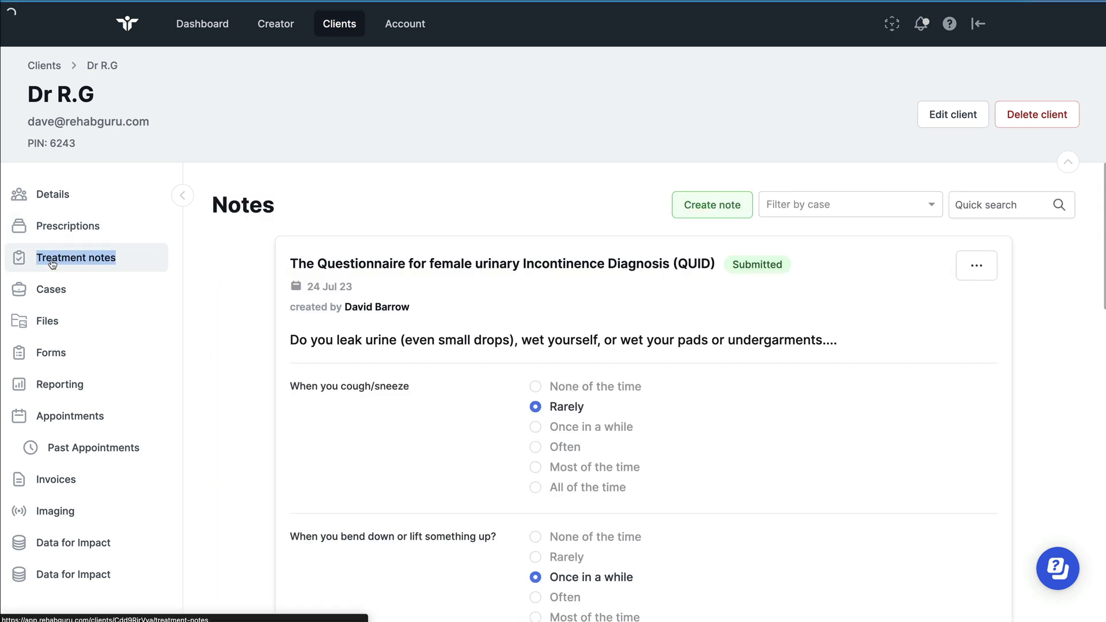
pyautogui.moveTo(685, 208); pyautogui.dragTo(749, 212)
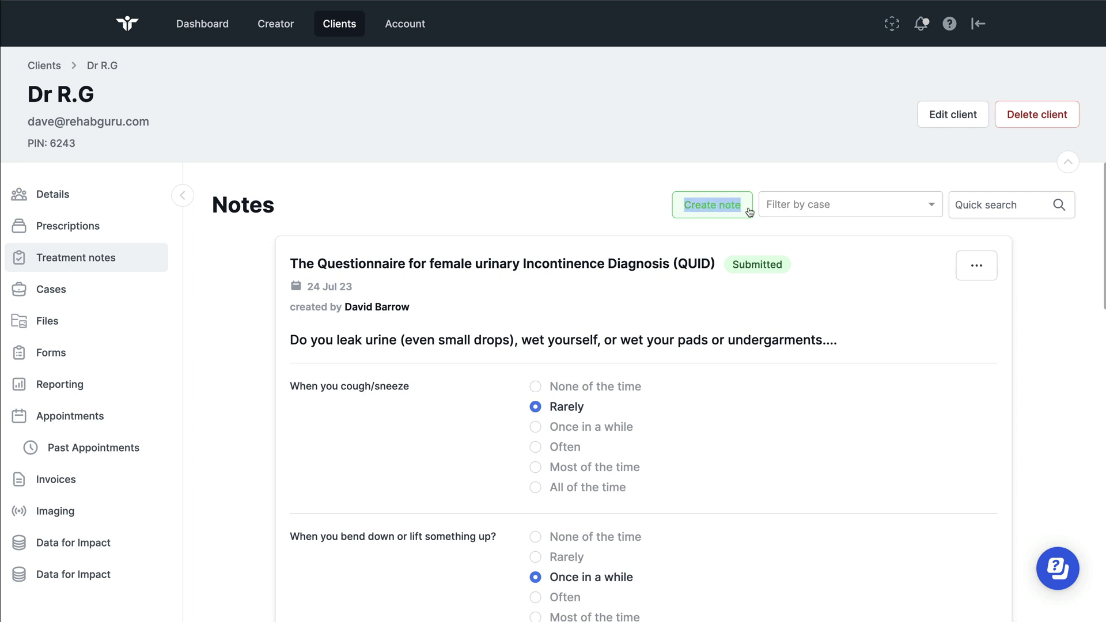
# Start a new treatment note based on the New Patient Assessment template
pyautogui.click(727, 209)
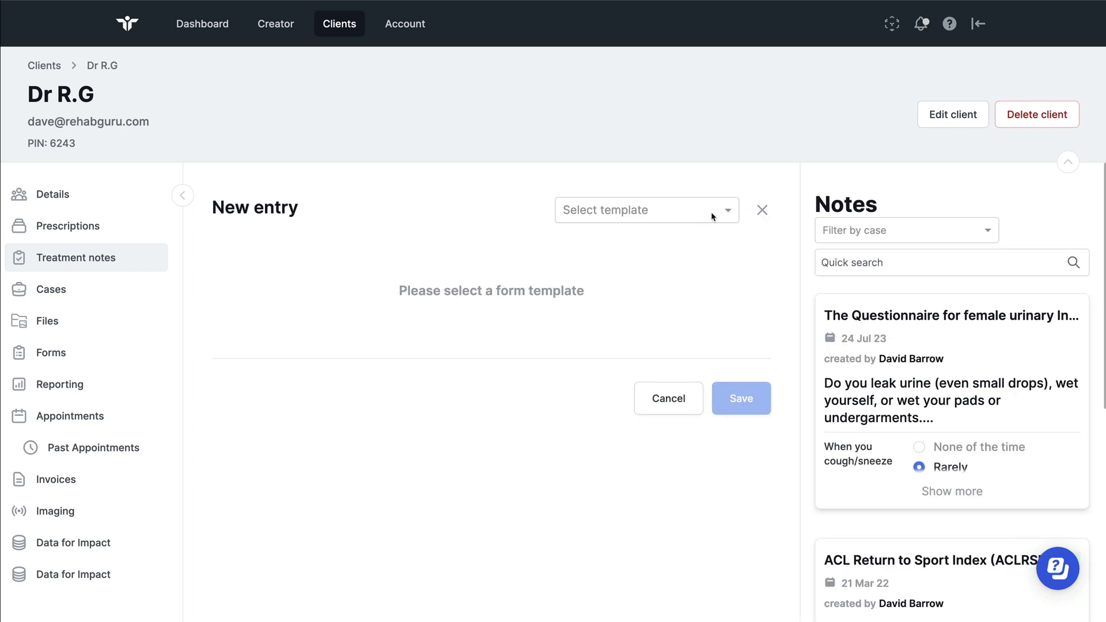
pyautogui.click(710, 219)
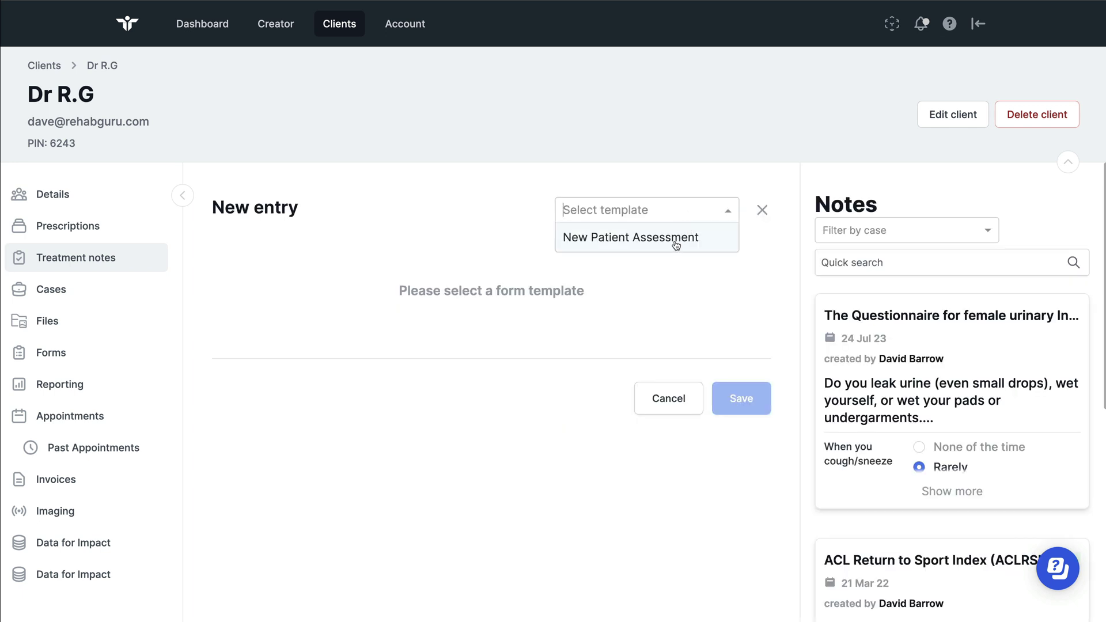
pyautogui.click(581, 244)
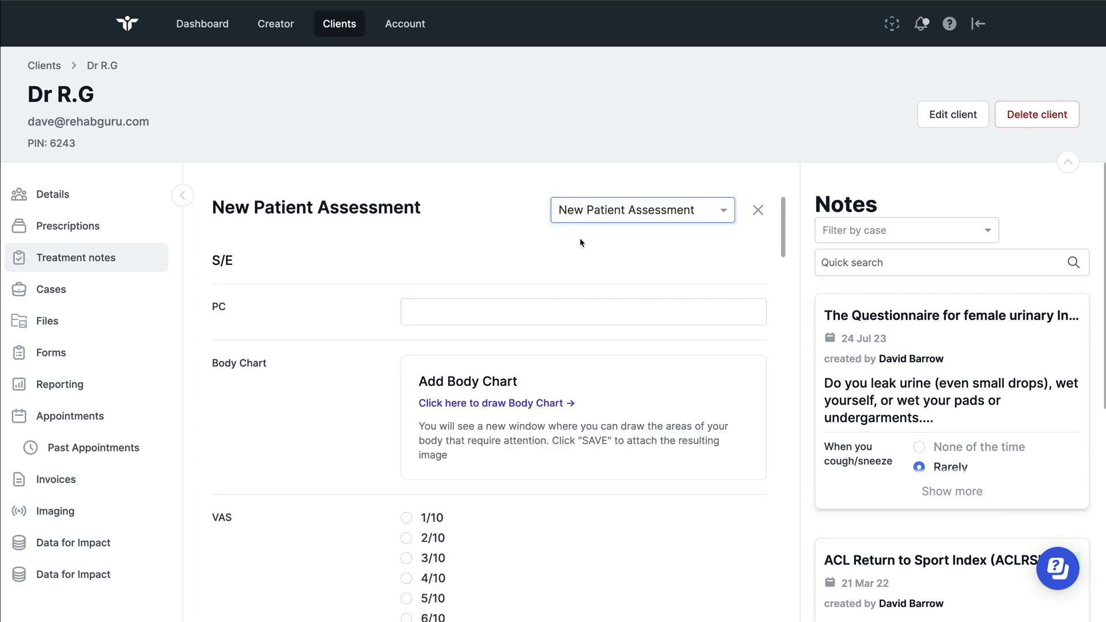
pyautogui.doubleClick(219, 307)
pyautogui.moveTo(209, 369); pyautogui.dragTo(274, 374)
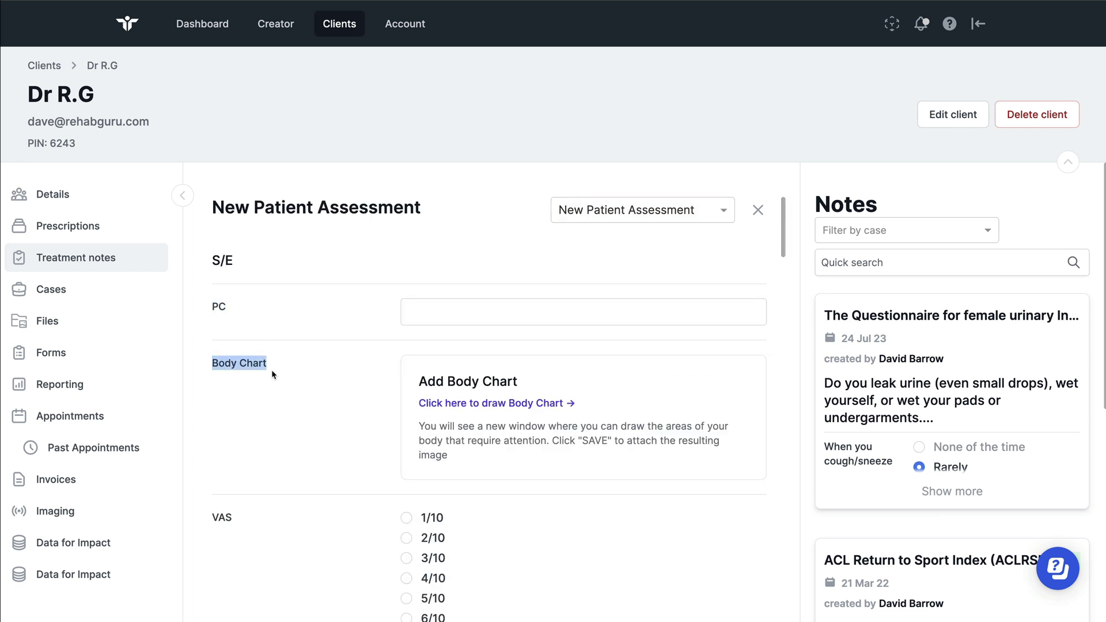
# Enter 2 in the PC answer, tick Yes for informed consent, and save as draft
pyautogui.click(426, 317)
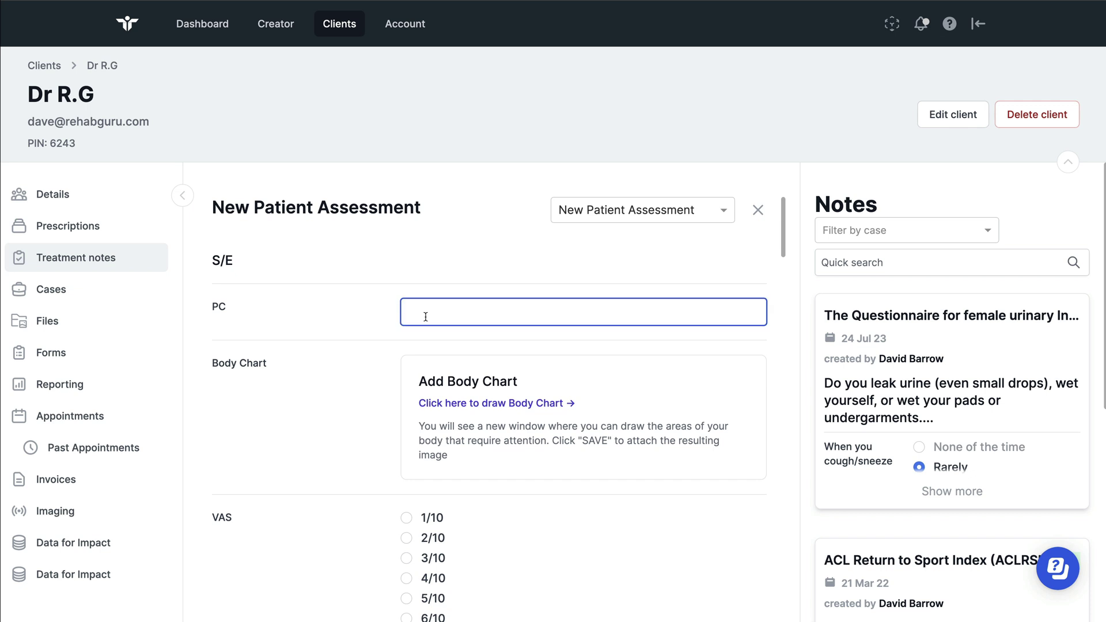
pyautogui.write('2 h/o')
pyautogui.scroll(-15, 446, 305)
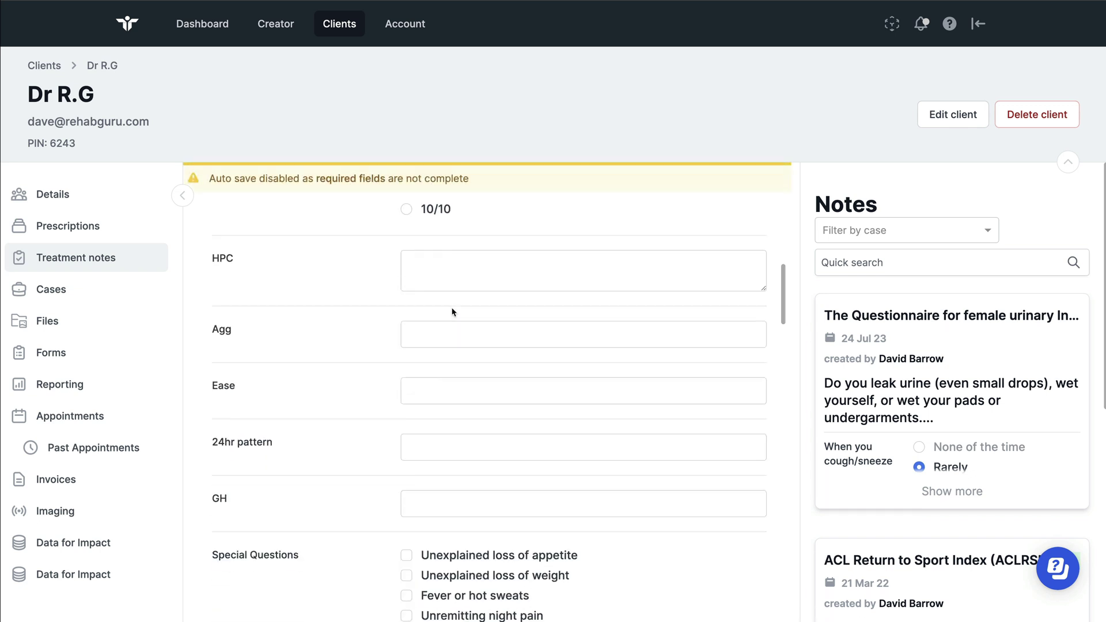
pyautogui.scroll(-10, 452, 308)
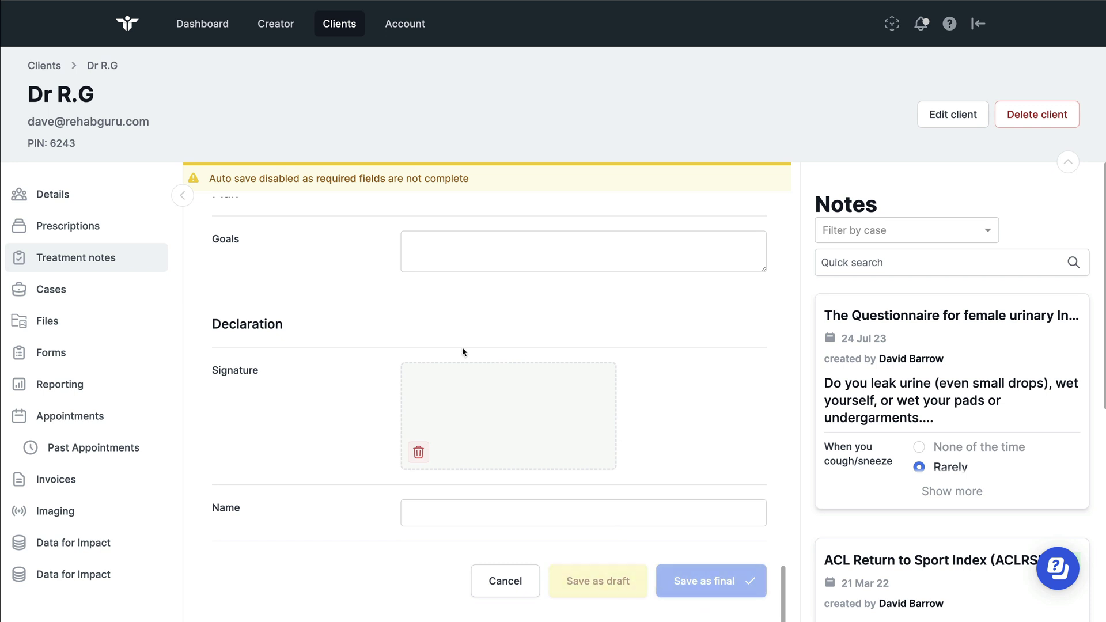
pyautogui.scroll(12, 448, 301)
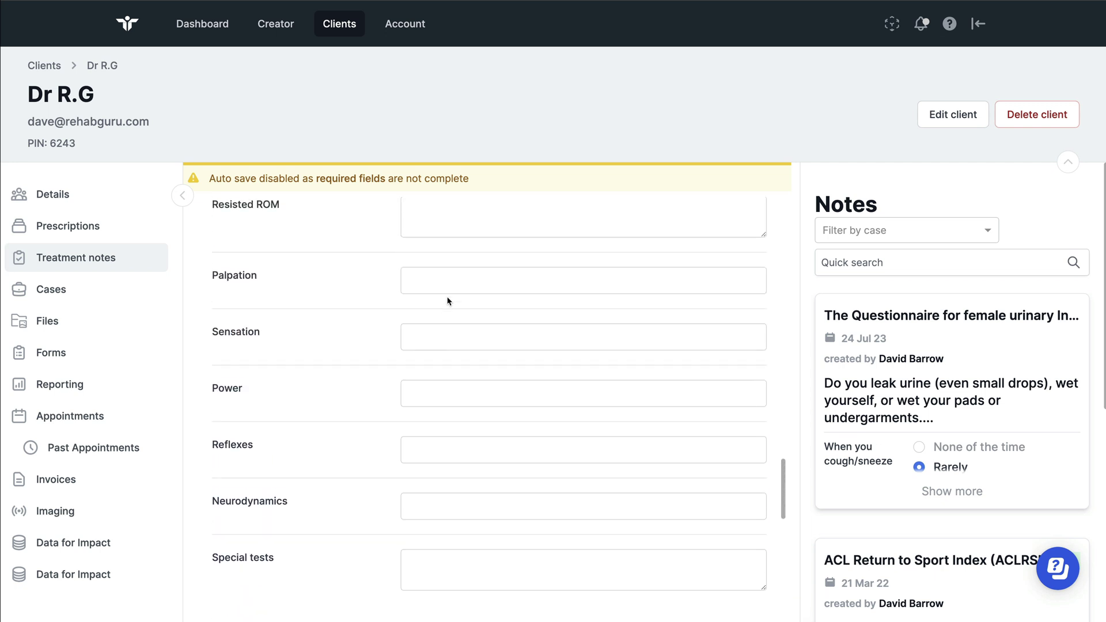
pyautogui.scroll(7, 448, 301)
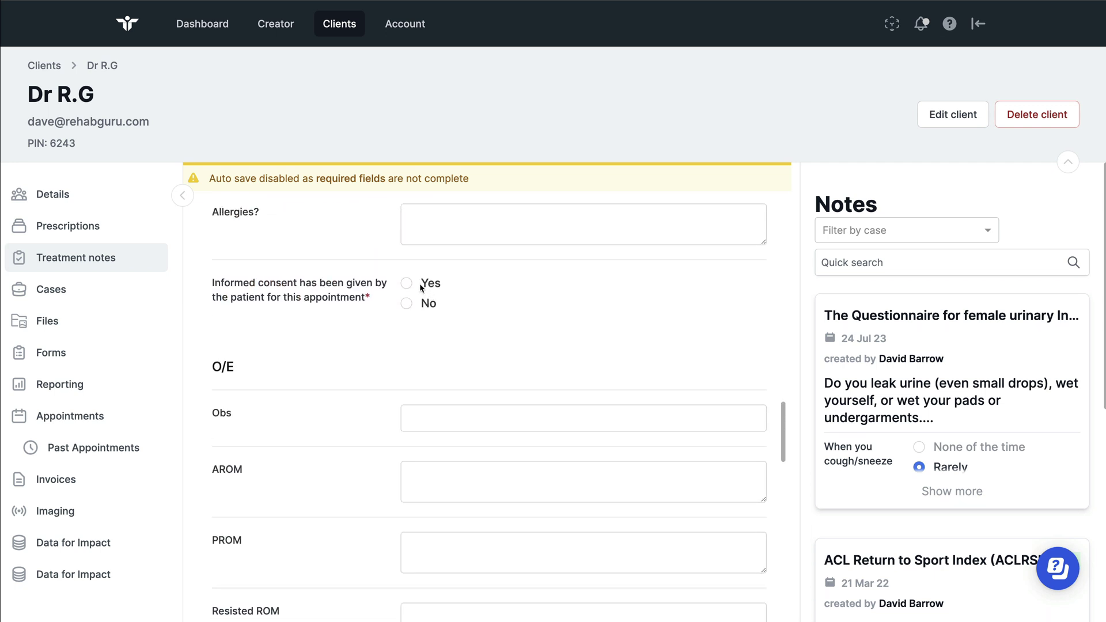
pyautogui.click(421, 286)
pyautogui.scroll(-15, 556, 329)
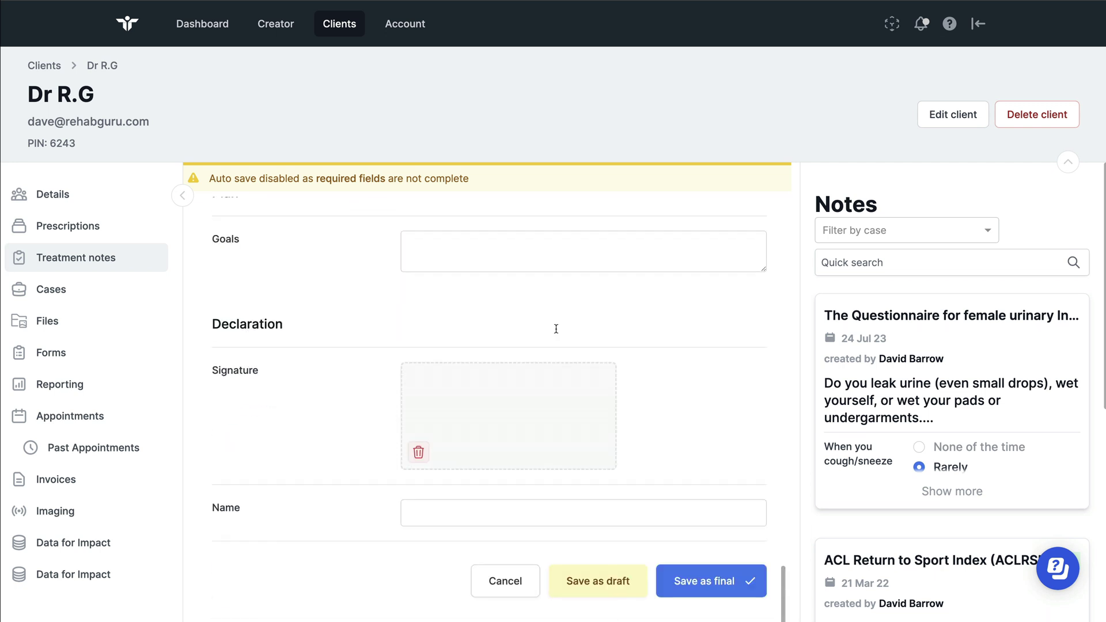
pyautogui.click(580, 584)
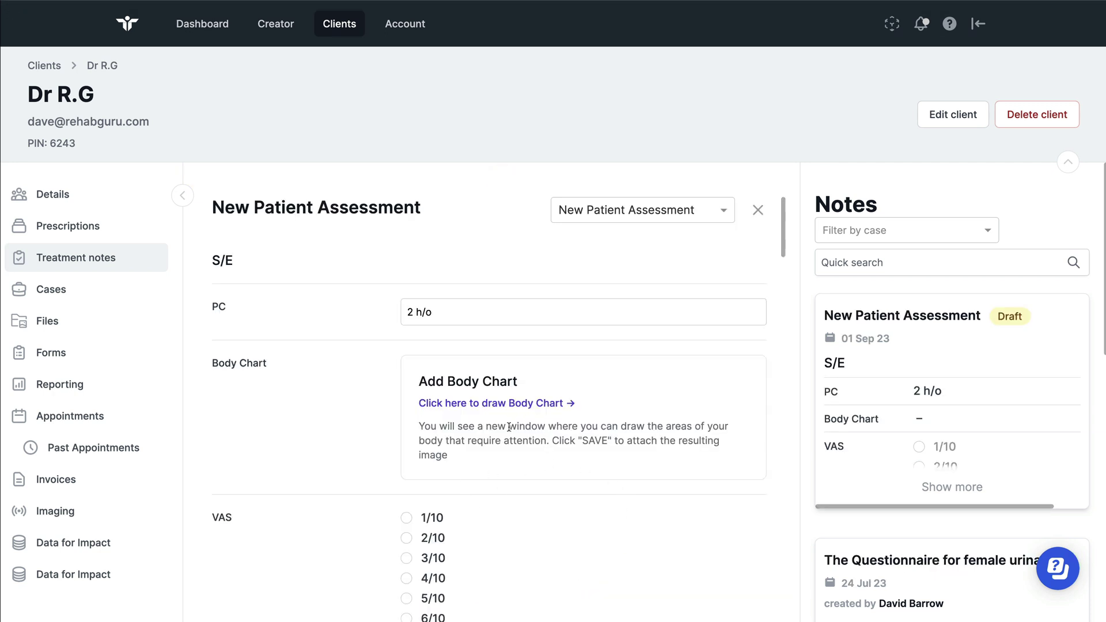
pyautogui.scroll(-15, 511, 434)
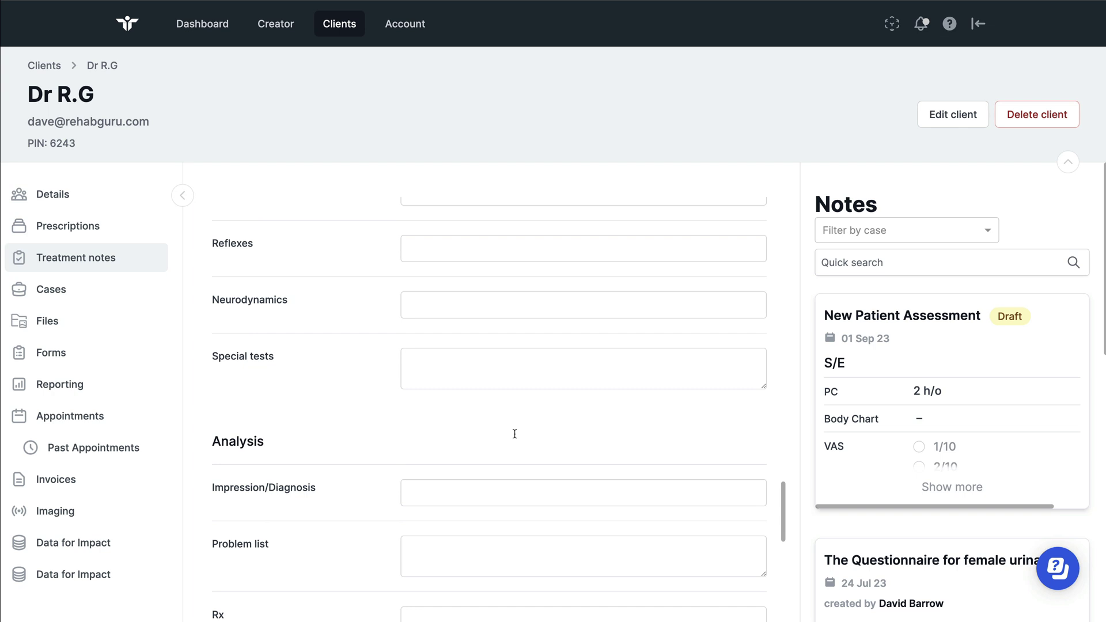
pyautogui.click(747, 588)
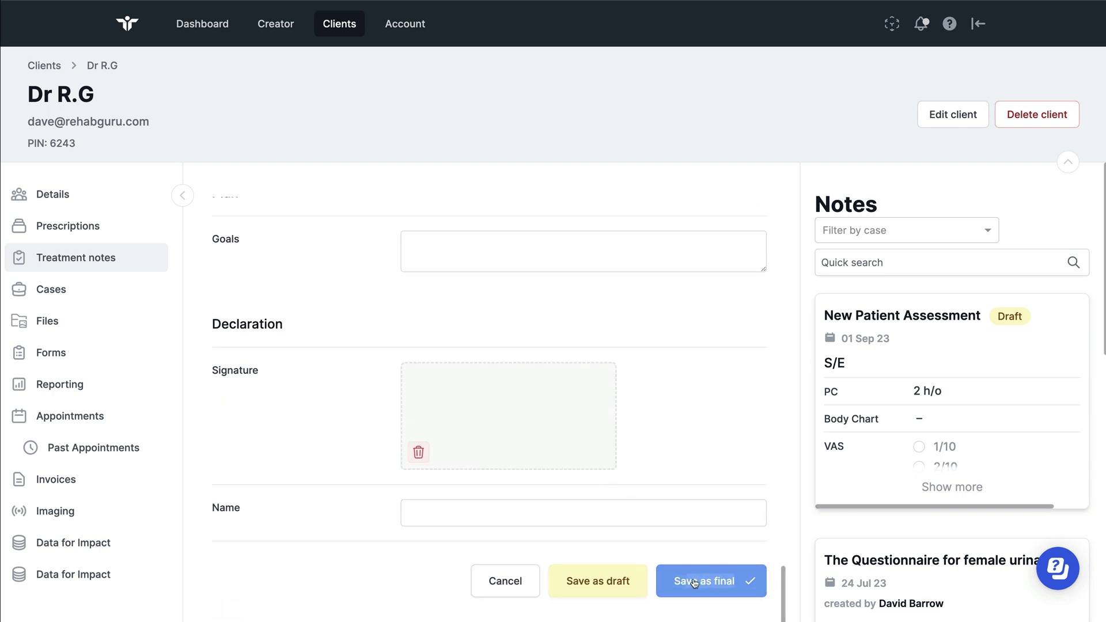
# Save the note as a draft, bringing up the Attach to a case prompt
pyautogui.click(602, 581)
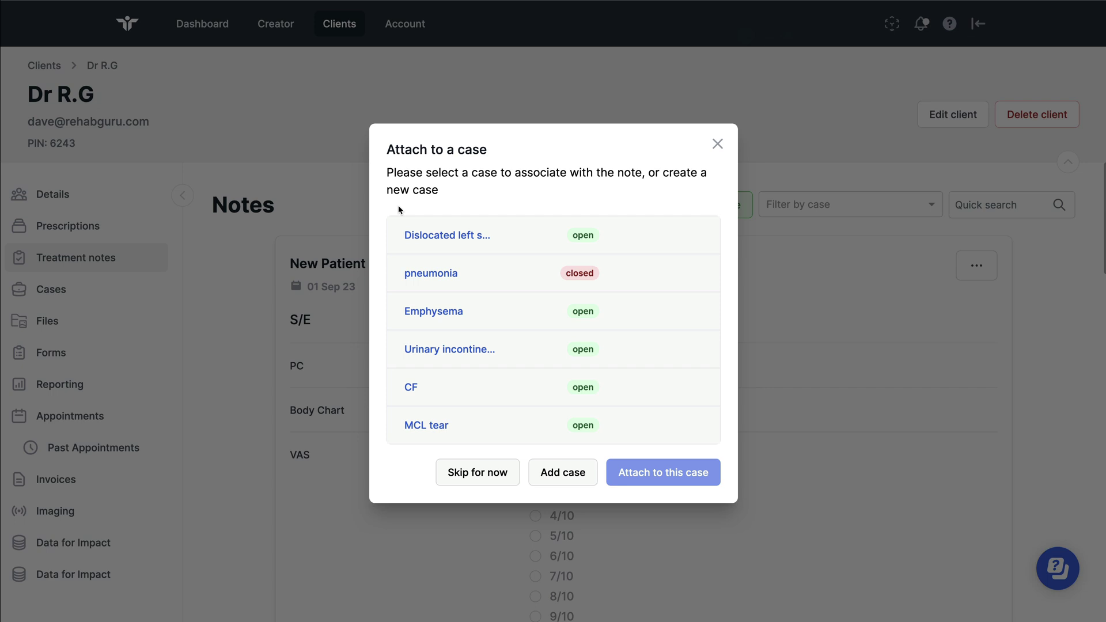
pyautogui.moveTo(399, 205); pyautogui.dragTo(464, 436)
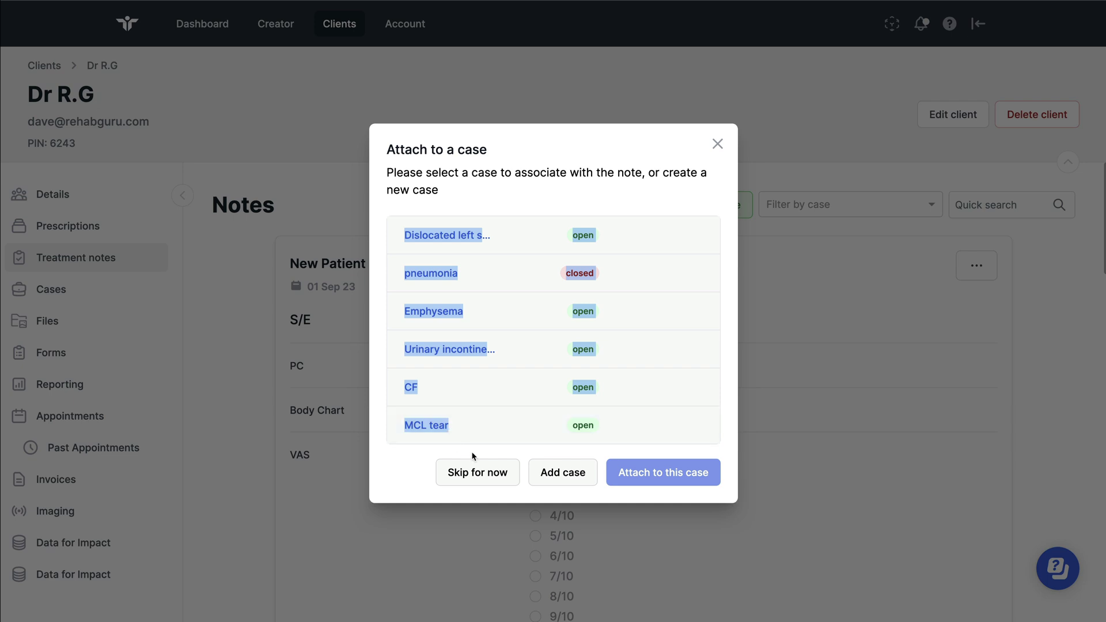
# Create a case named 'Test for demo' and attach the draft note to it
pyautogui.click(575, 480)
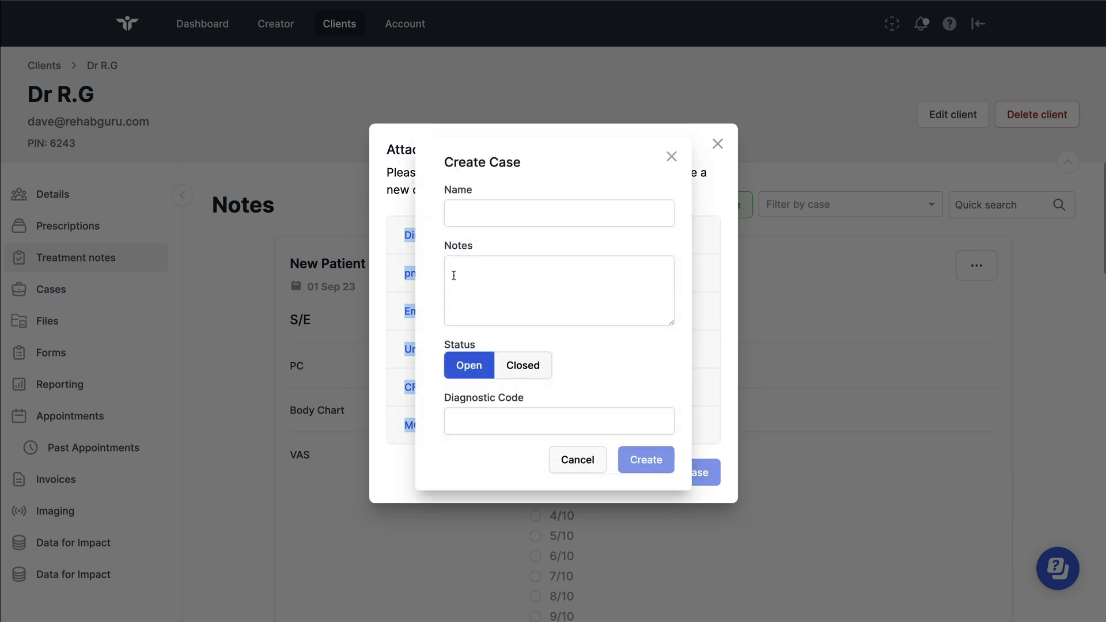
pyautogui.click(473, 216)
pyautogui.write('Test f')
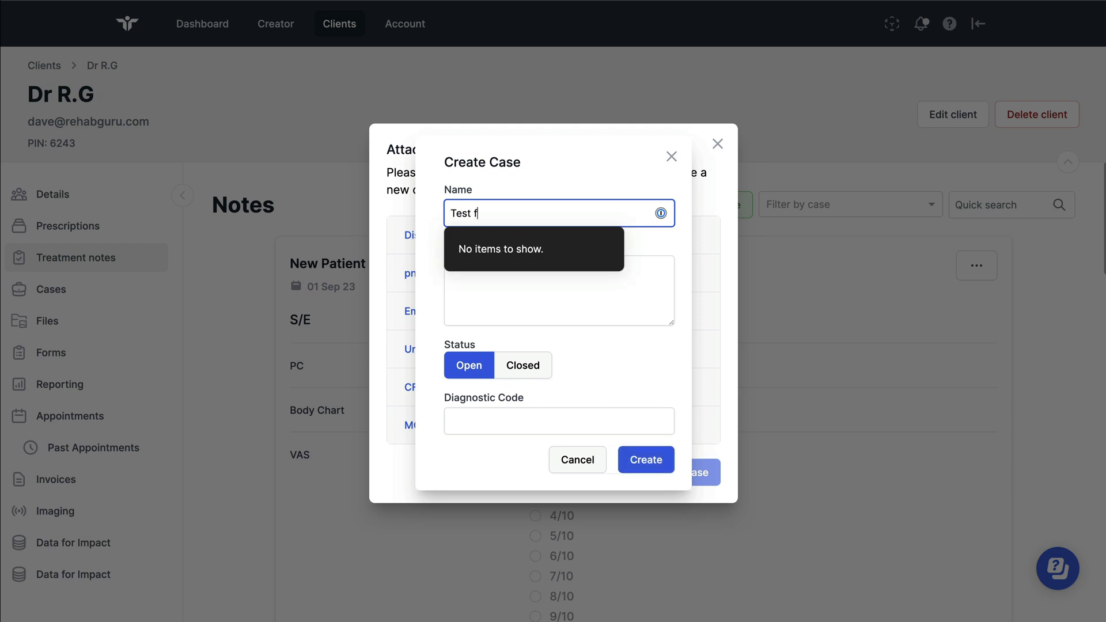
pyautogui.write('or demo')
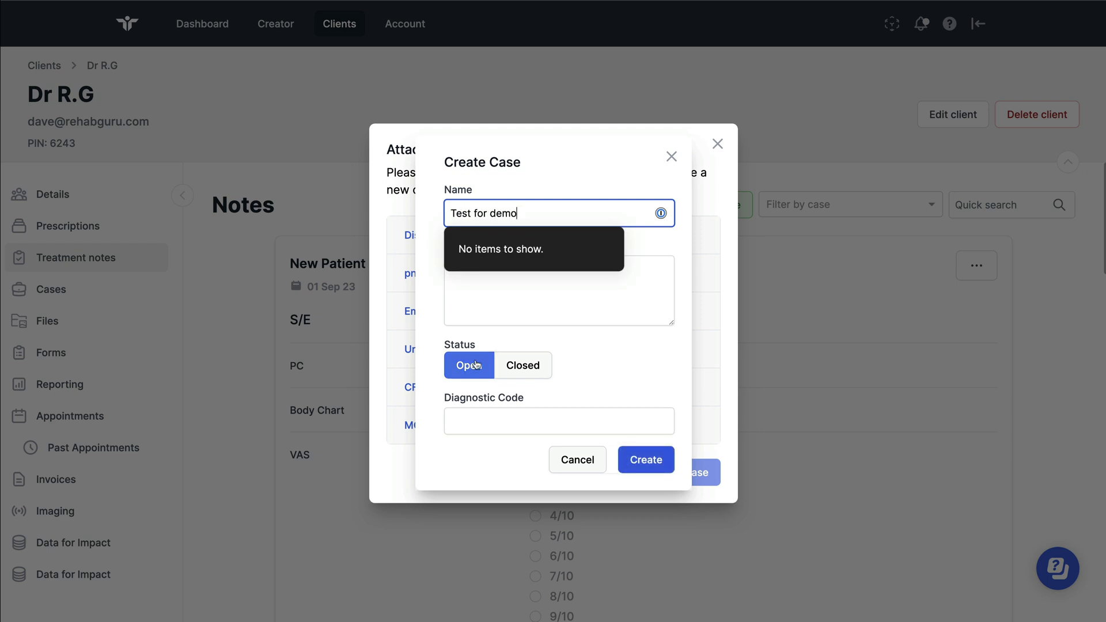
pyautogui.click(473, 419)
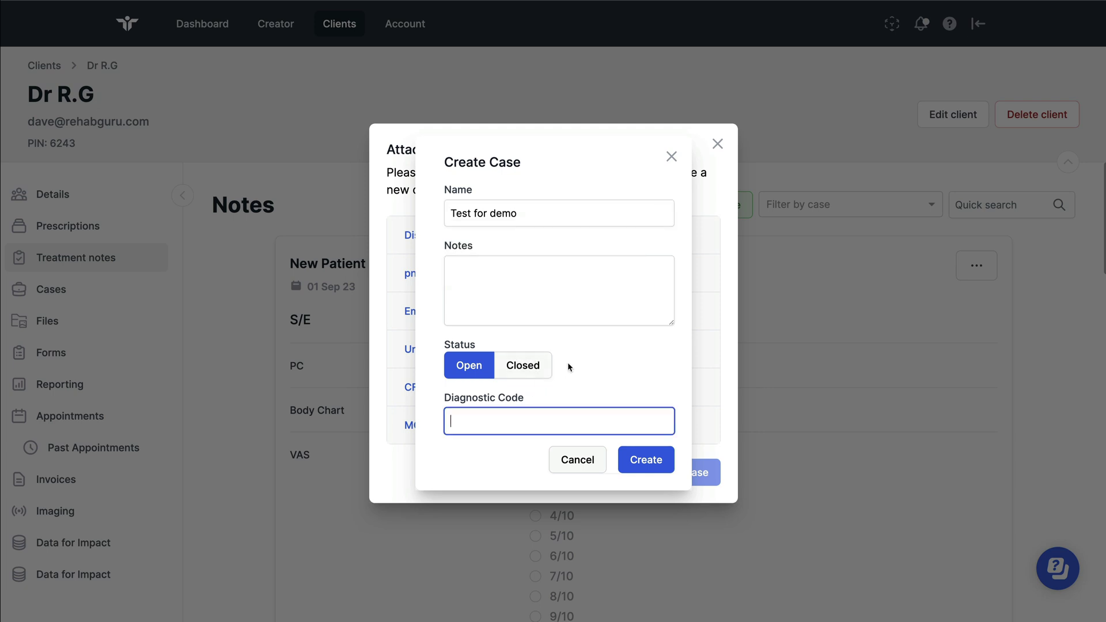
pyautogui.moveTo(541, 365); pyautogui.dragTo(505, 364)
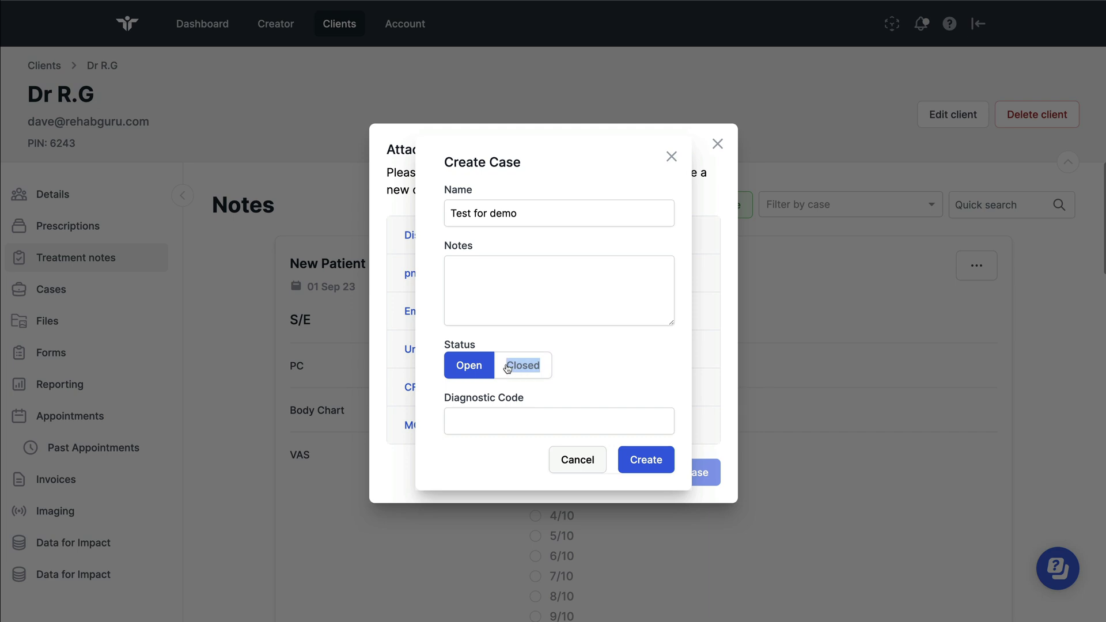
pyautogui.click(636, 459)
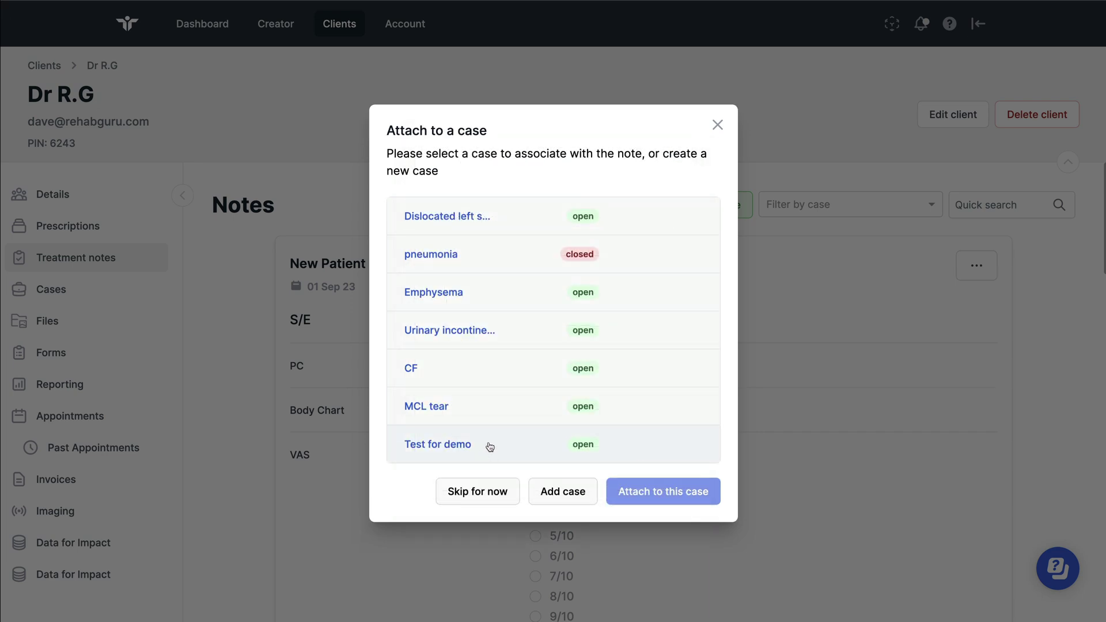
pyautogui.click(489, 447)
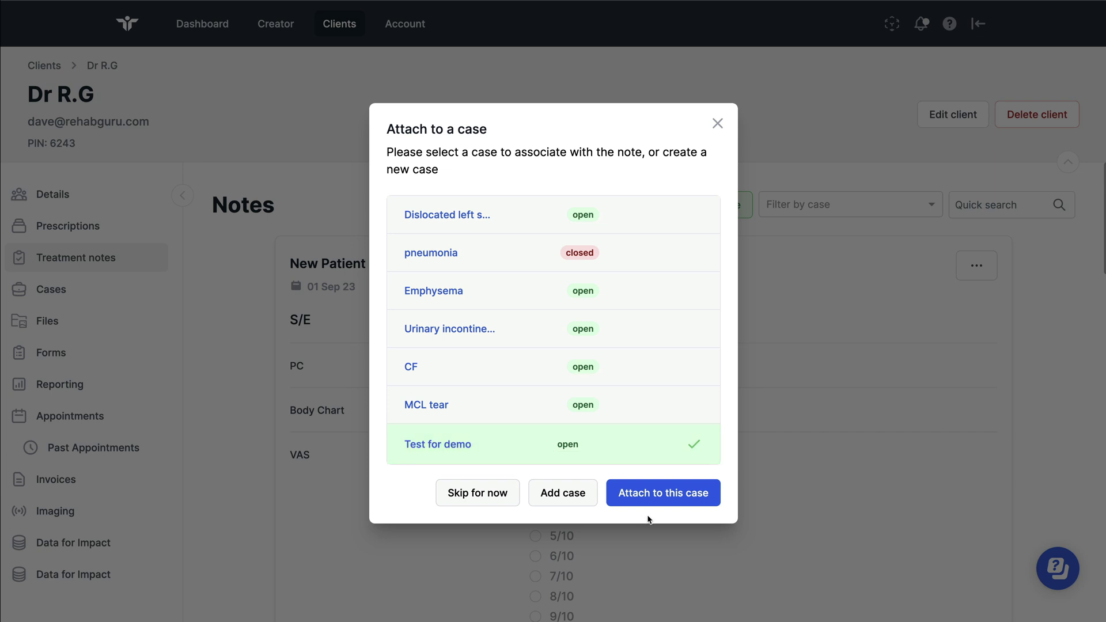
pyautogui.click(648, 498)
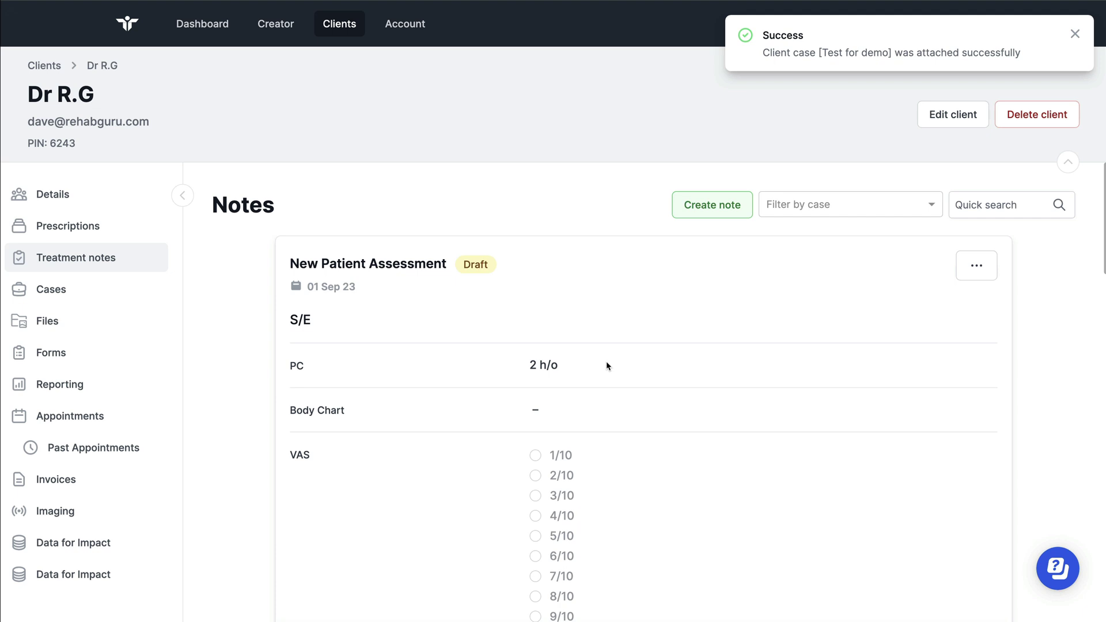
pyautogui.scroll(-15, 610, 369)
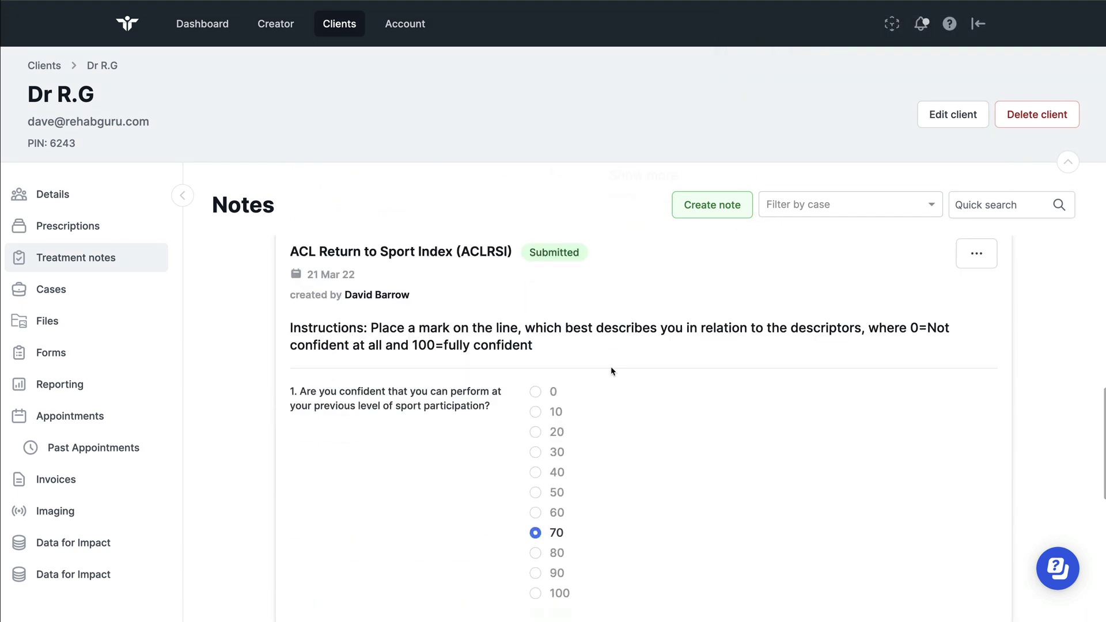
pyautogui.scroll(-9, 612, 371)
pyautogui.scroll(5, 614, 372)
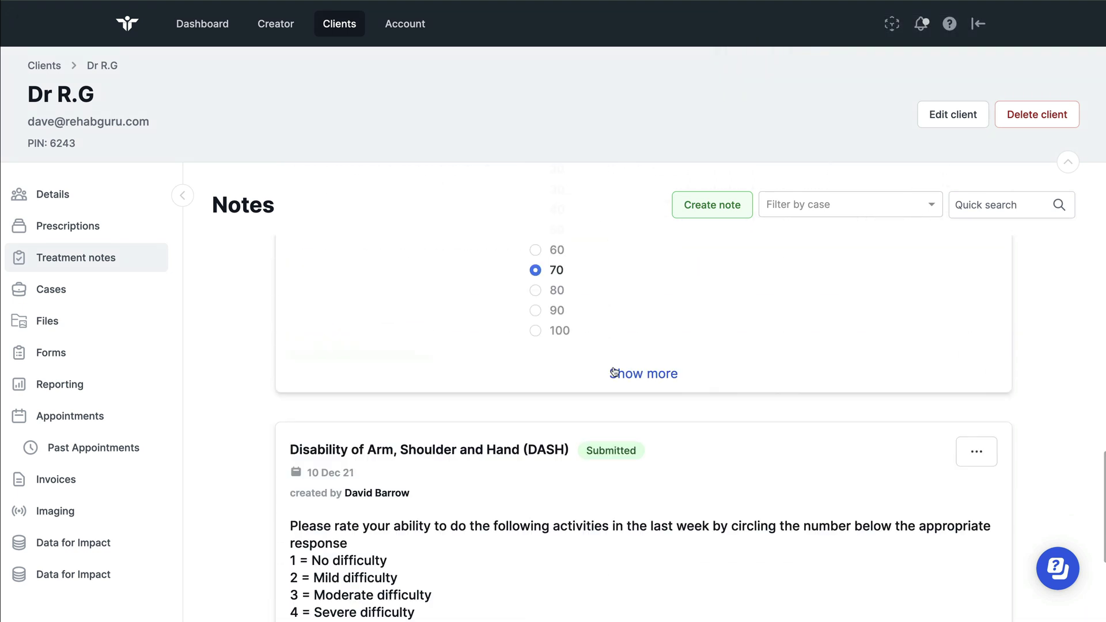
pyautogui.click(615, 372)
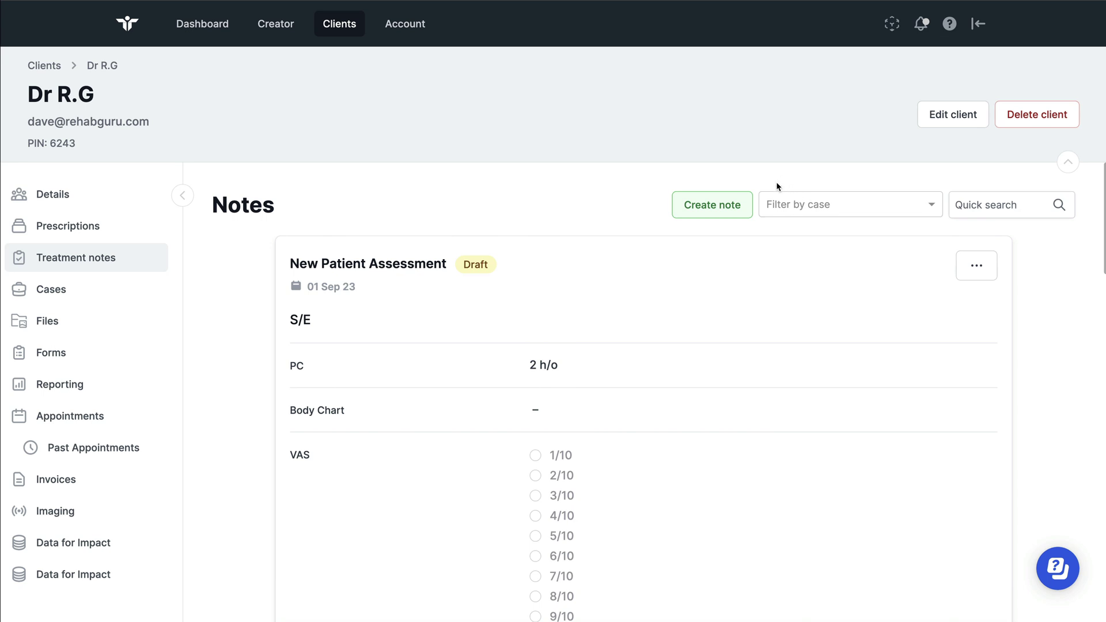
pyautogui.click(852, 209)
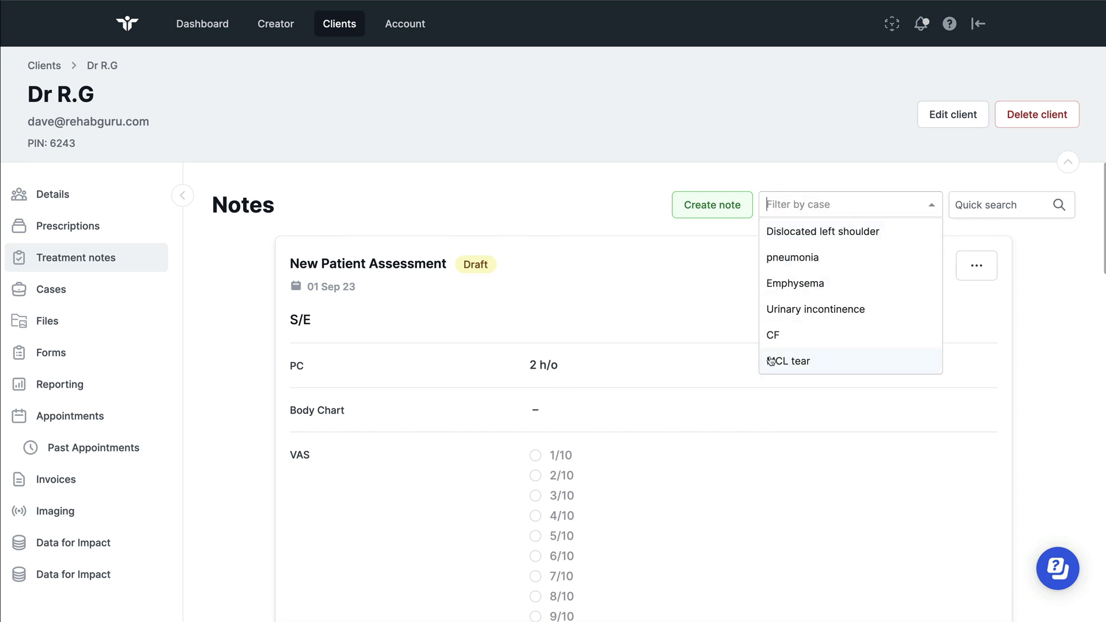
pyautogui.click(708, 284)
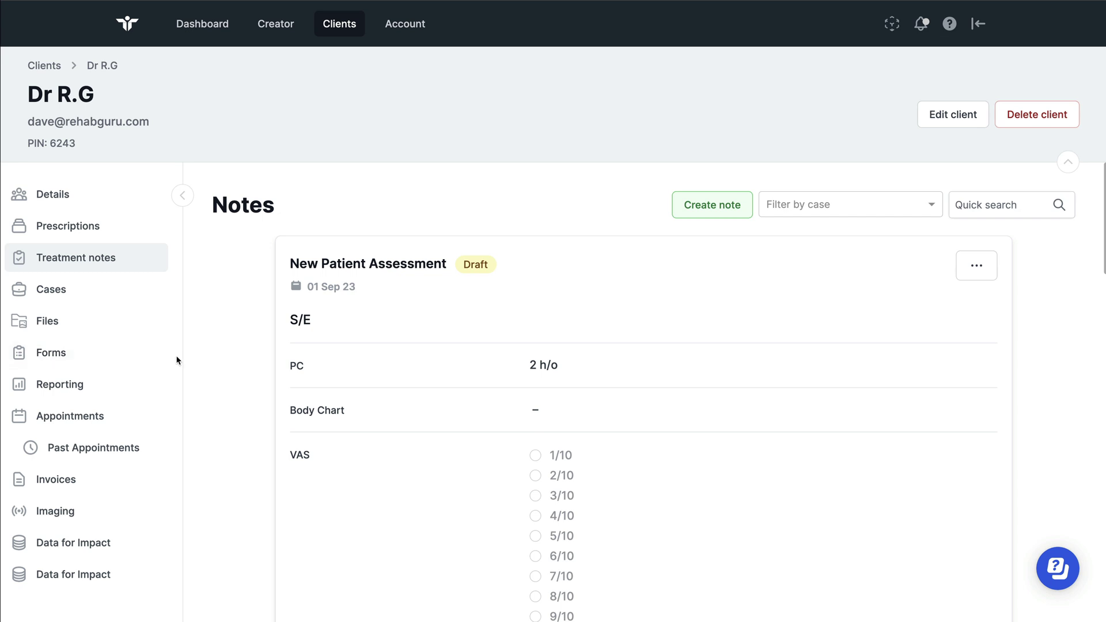
# Open the client's Forms list, then start and cancel a new form entry without choosing a template
pyautogui.doubleClick(50, 355)
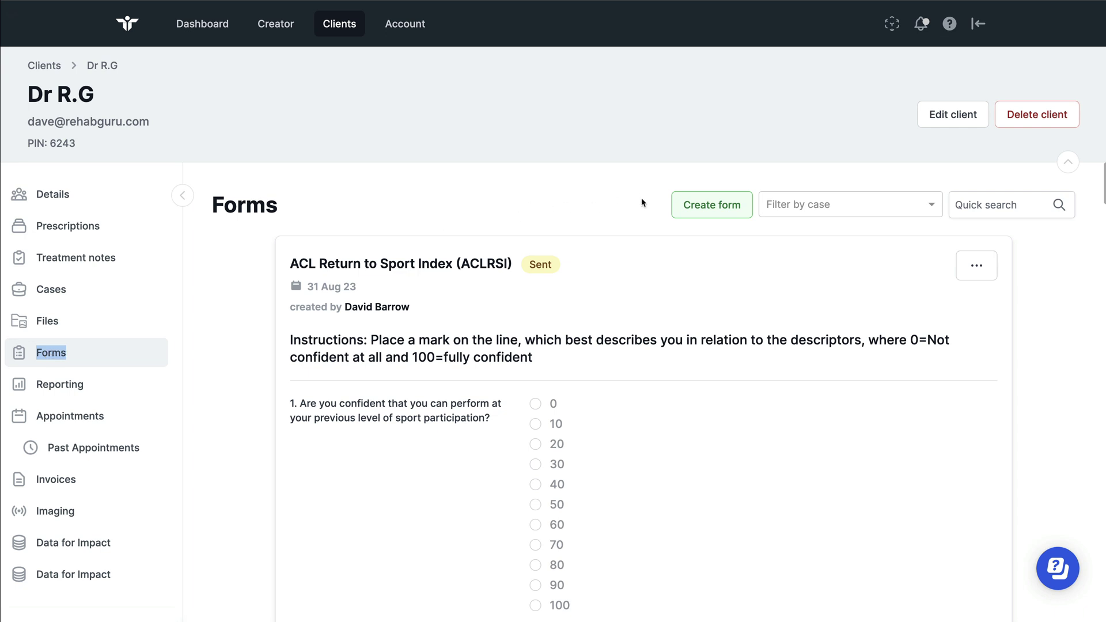
pyautogui.moveTo(675, 203); pyautogui.dragTo(724, 208)
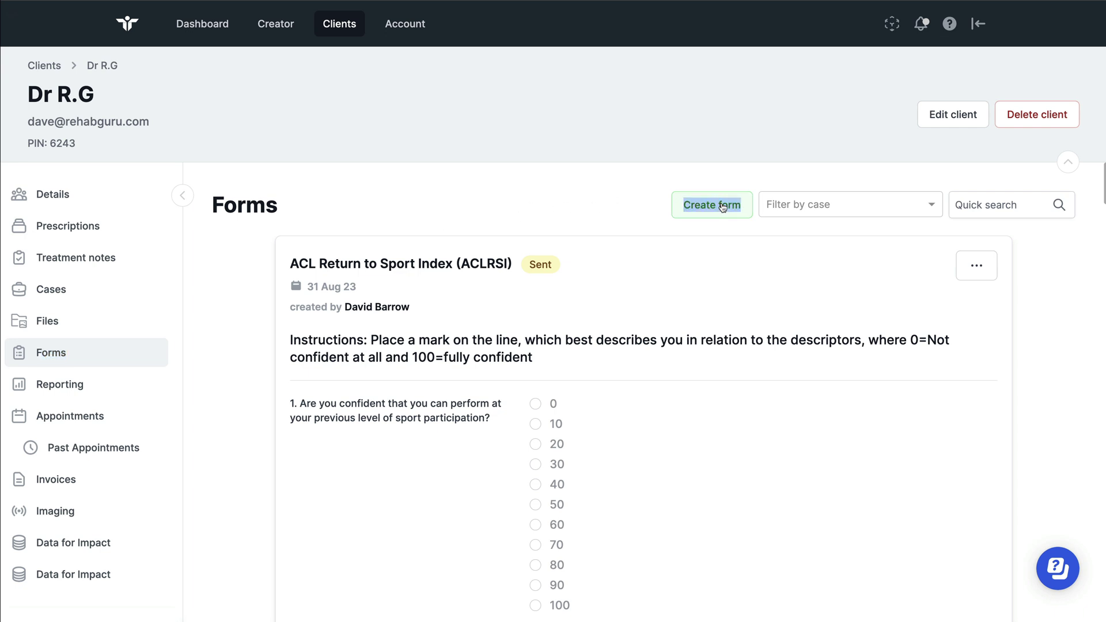
pyautogui.click(709, 206)
pyautogui.click(729, 212)
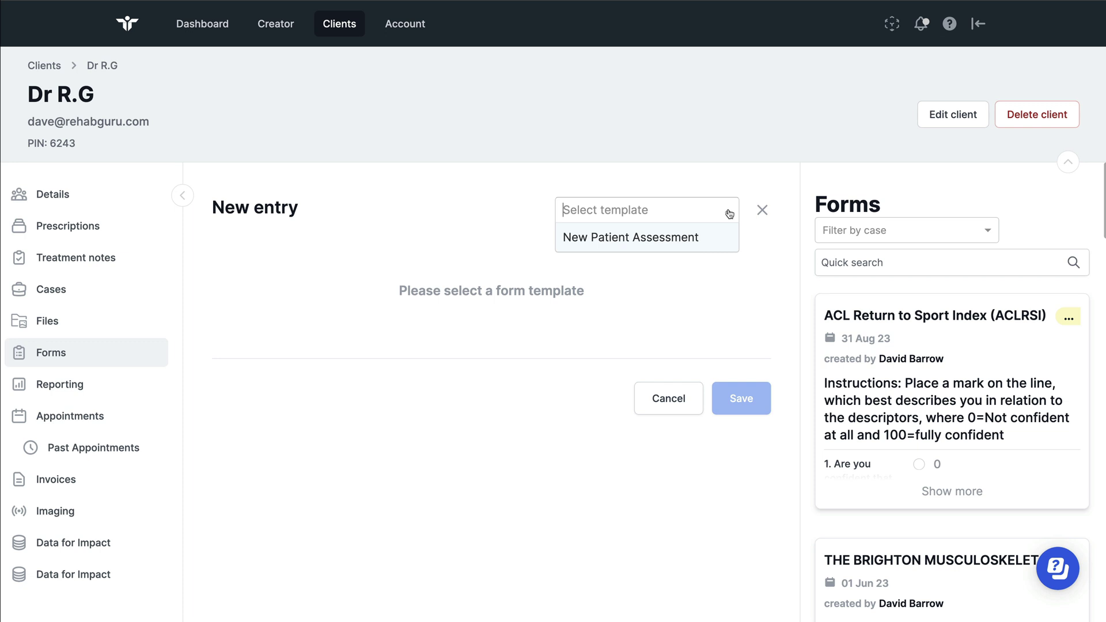
pyautogui.click(760, 211)
pyautogui.click(762, 210)
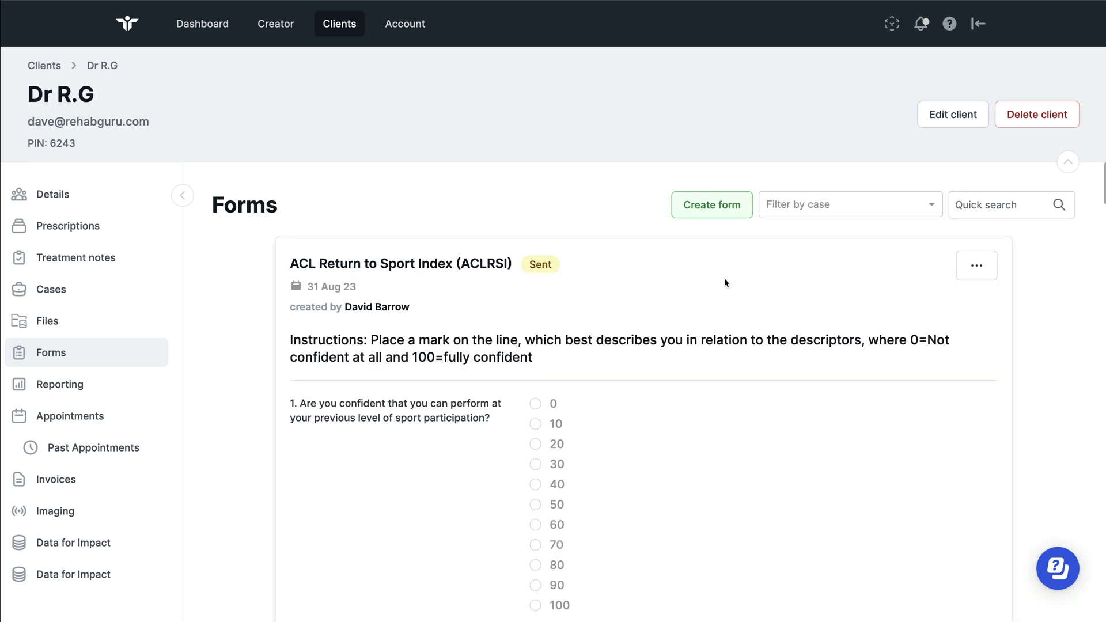
# Check the ACLRSI form's actions and sending options, then close the menu unchanged
pyautogui.click(977, 265)
pyautogui.click(543, 286)
pyautogui.click(982, 270)
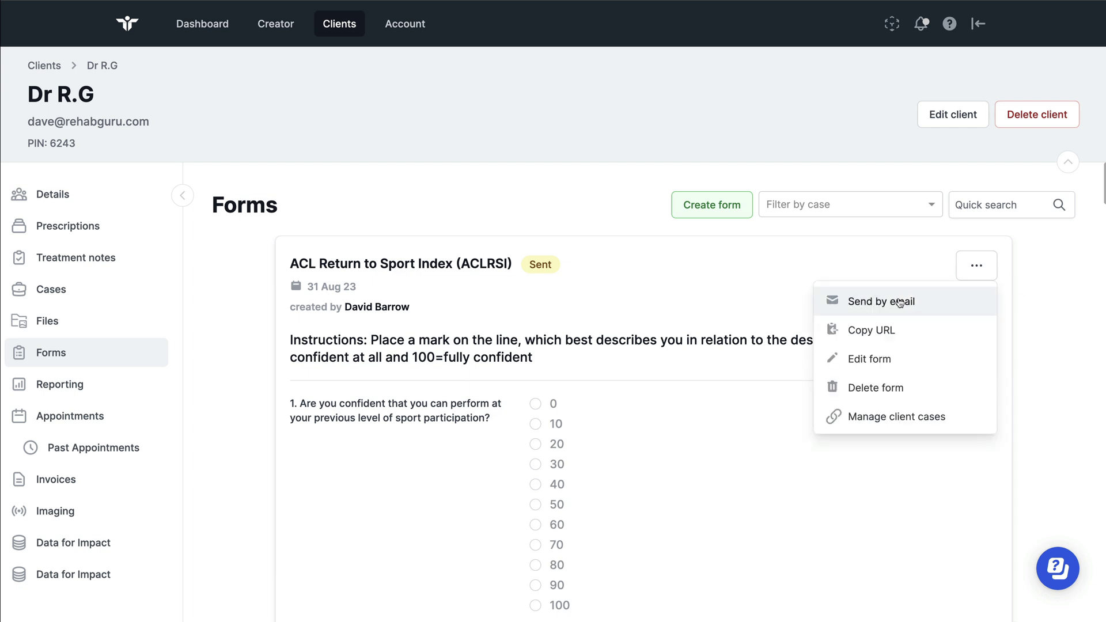
pyautogui.click(901, 303)
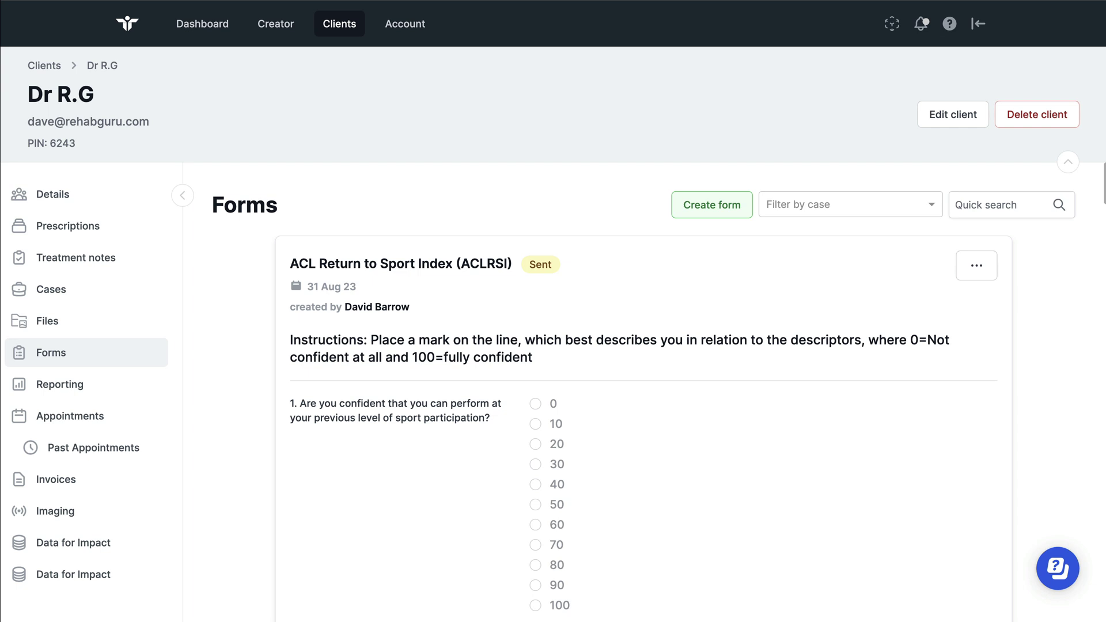
# Go to Account and view Form Templates, listing the New Patient Assessment template
pyautogui.click(406, 27)
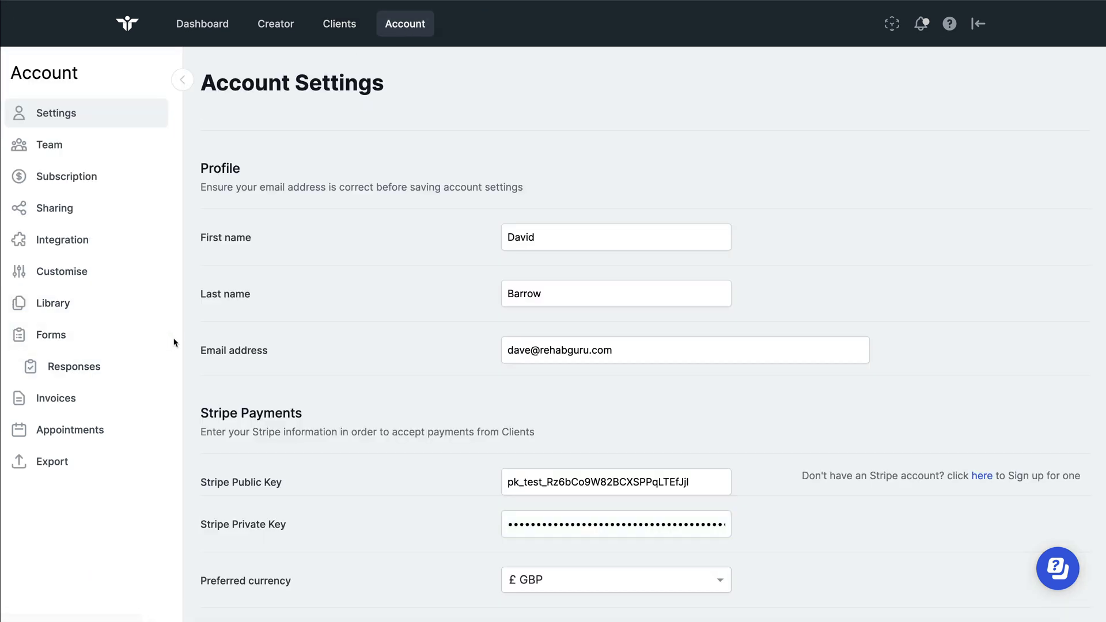
pyautogui.doubleClick(43, 341)
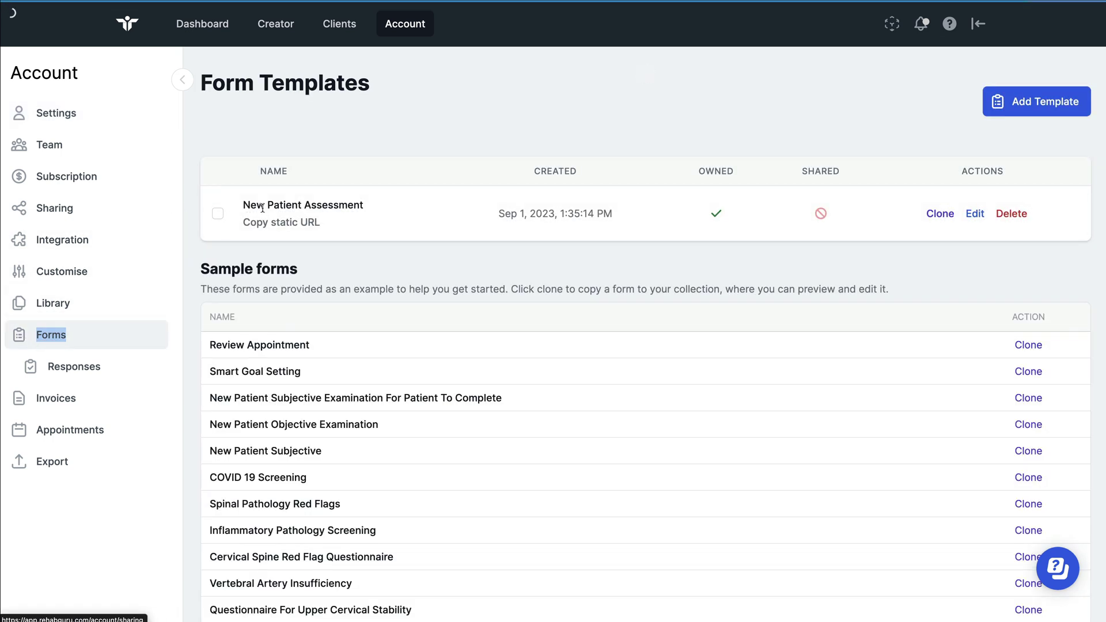
pyautogui.moveTo(335, 224); pyautogui.dragTo(238, 223)
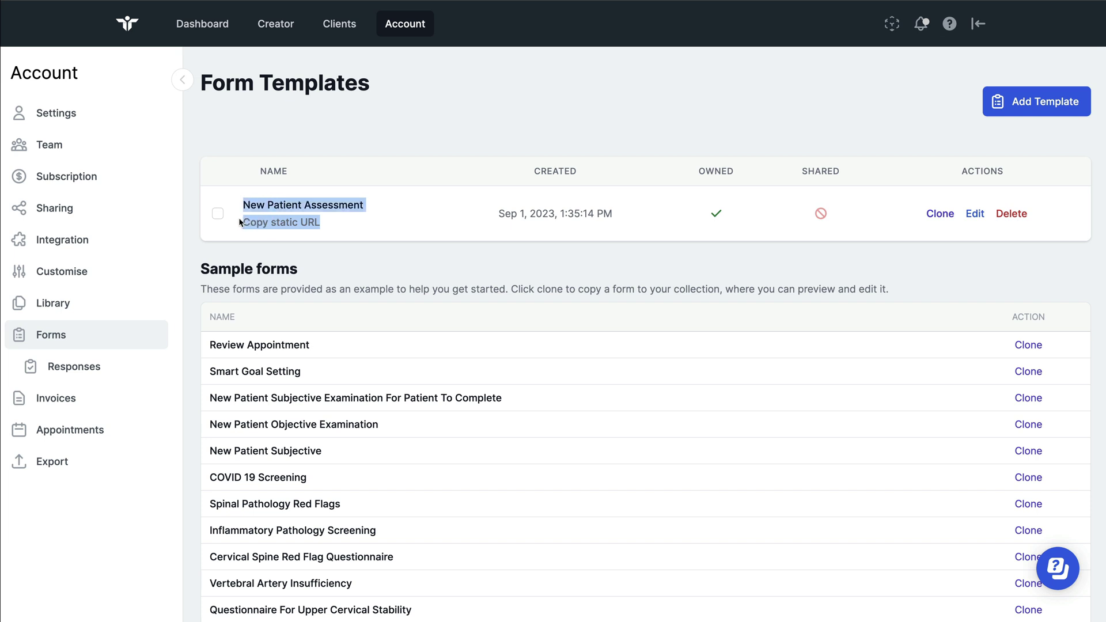
pyautogui.moveTo(330, 224); pyautogui.dragTo(247, 225)
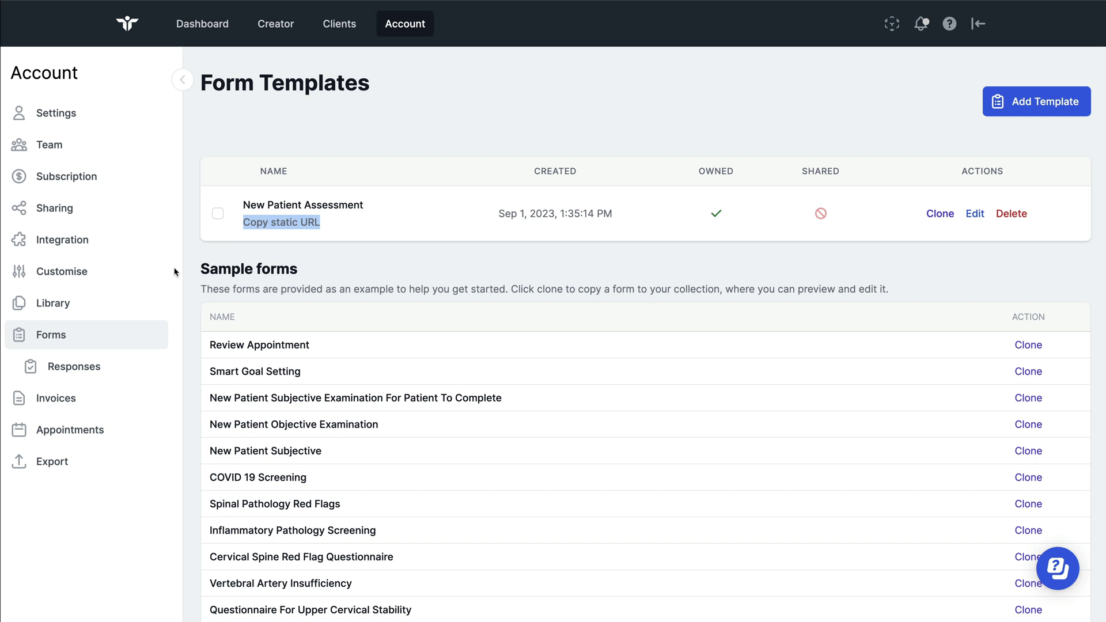
pyautogui.moveTo(177, 273); pyautogui.dragTo(38, 269)
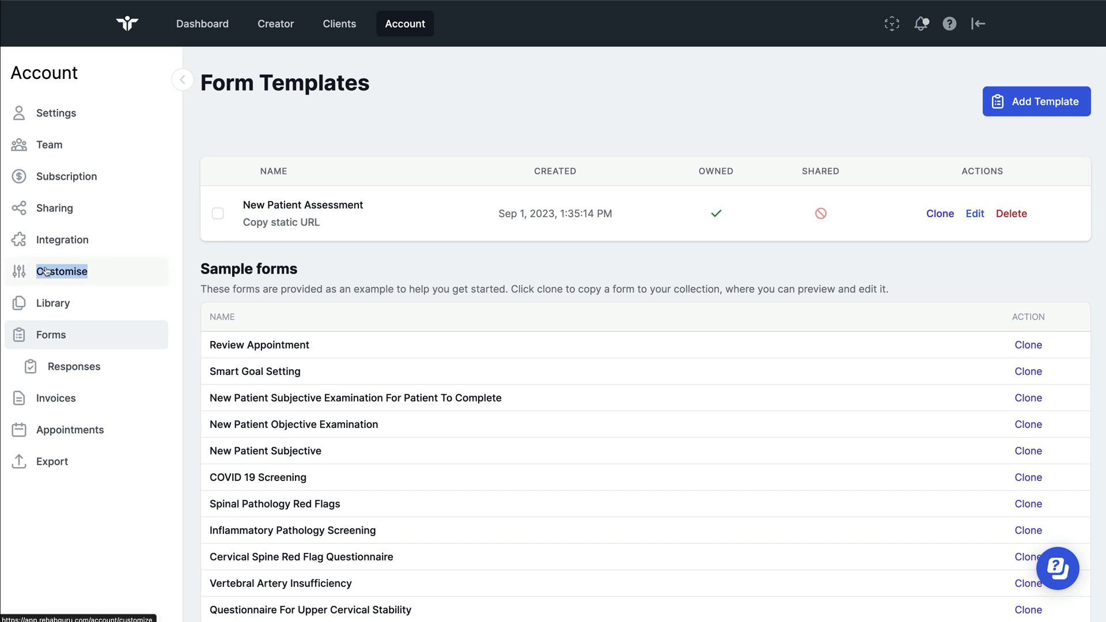
# Open Customise settings and load the Standard appointment confirmation email template
pyautogui.click(38, 269)
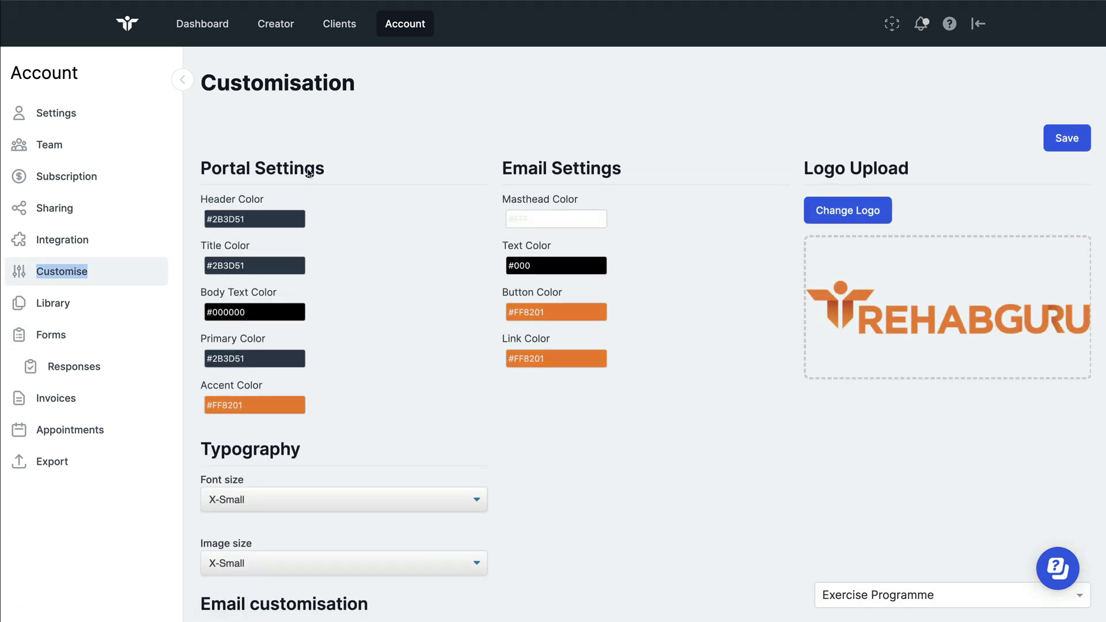
pyautogui.moveTo(201, 166); pyautogui.dragTo(756, 329)
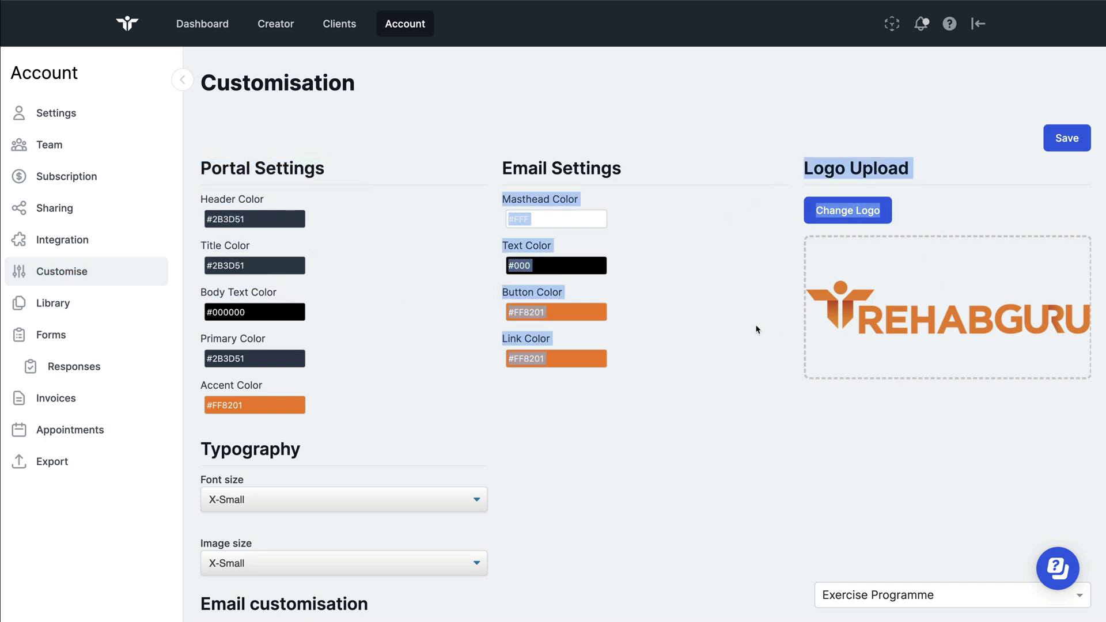
pyautogui.scroll(-8, 725, 327)
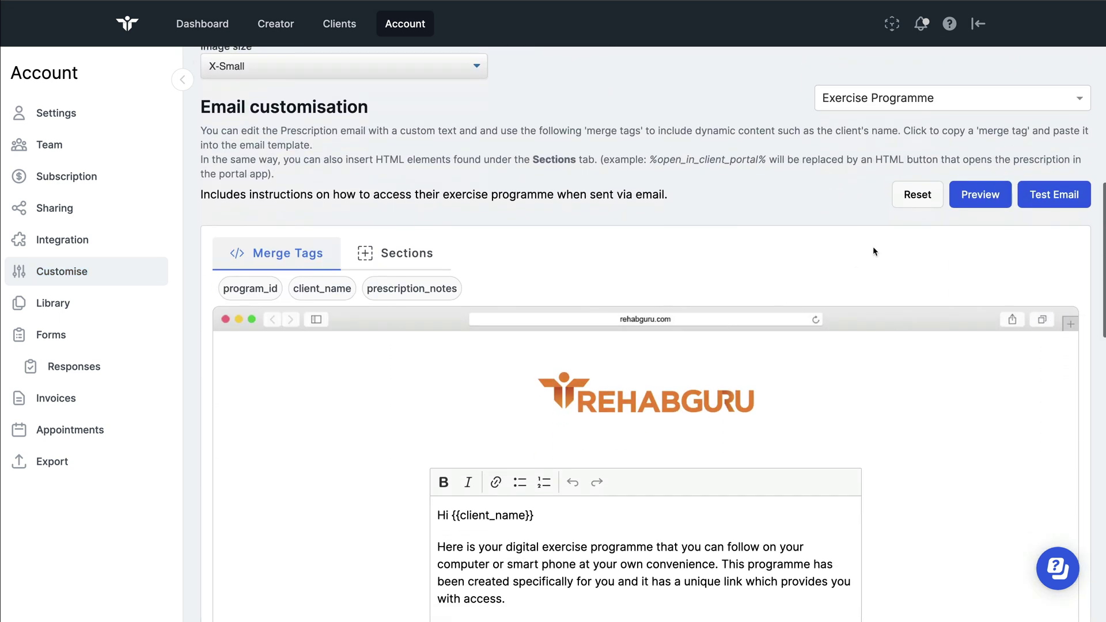
pyautogui.moveTo(202, 107); pyautogui.dragTo(364, 127)
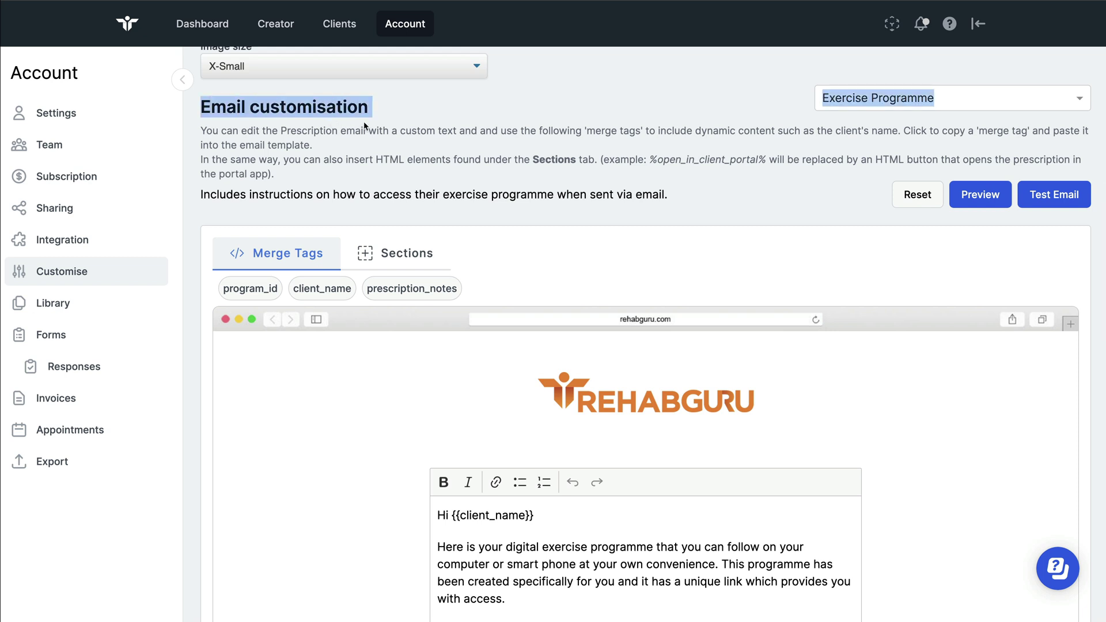
pyautogui.click(1003, 97)
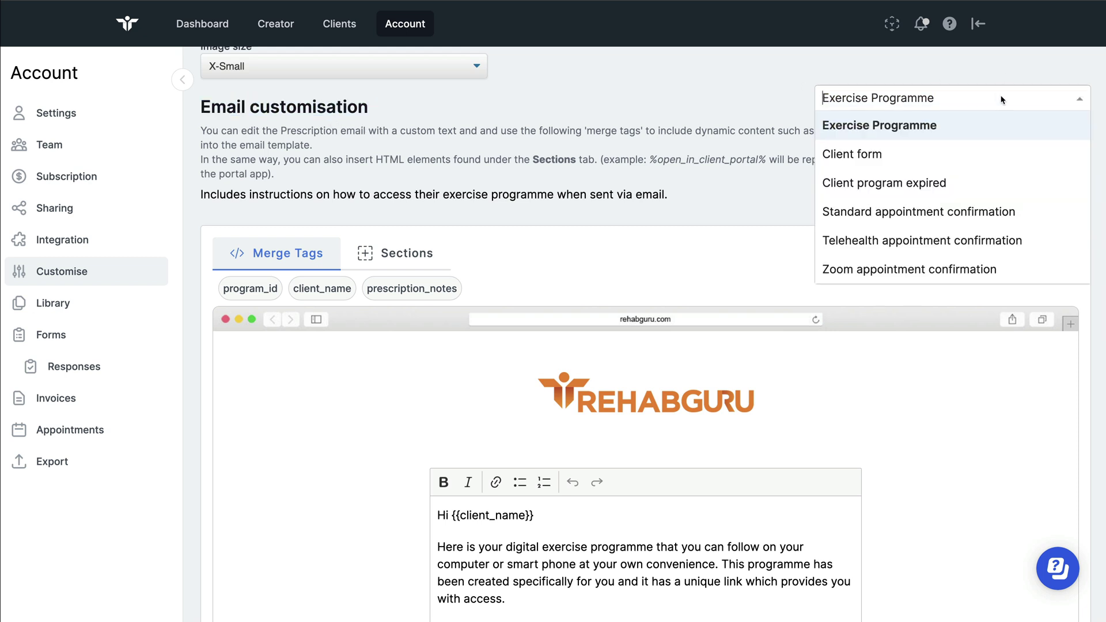
pyautogui.click(872, 214)
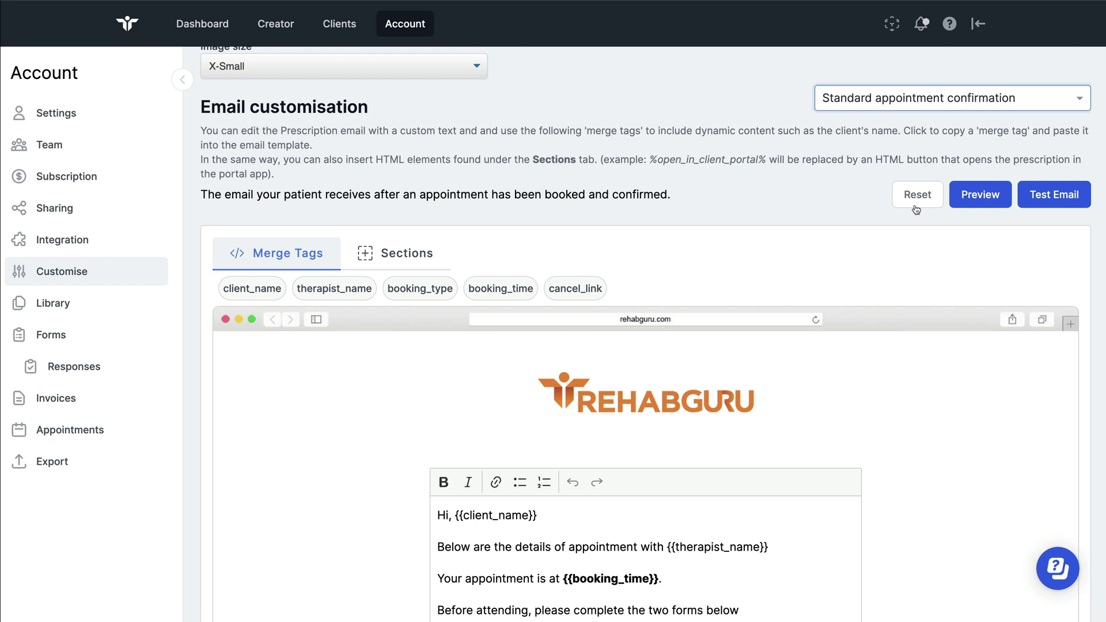
# Add an empty line after the 'two forms below' sentence, deleting the wrongly pasted text
pyautogui.scroll(-5, 696, 476)
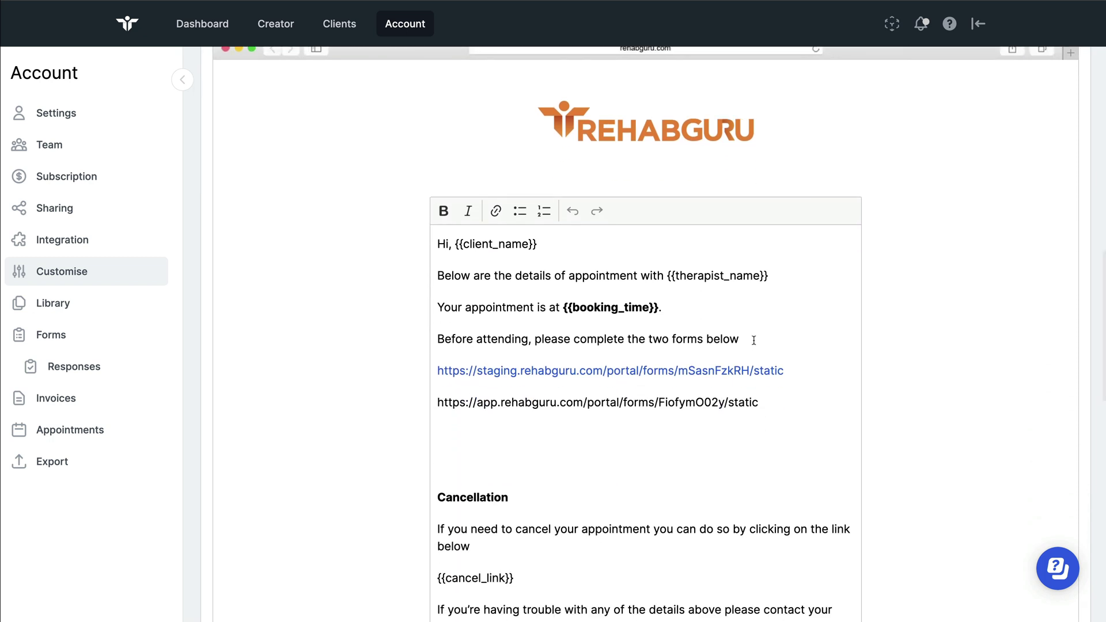
pyautogui.click(752, 339)
pyautogui.press('Return')
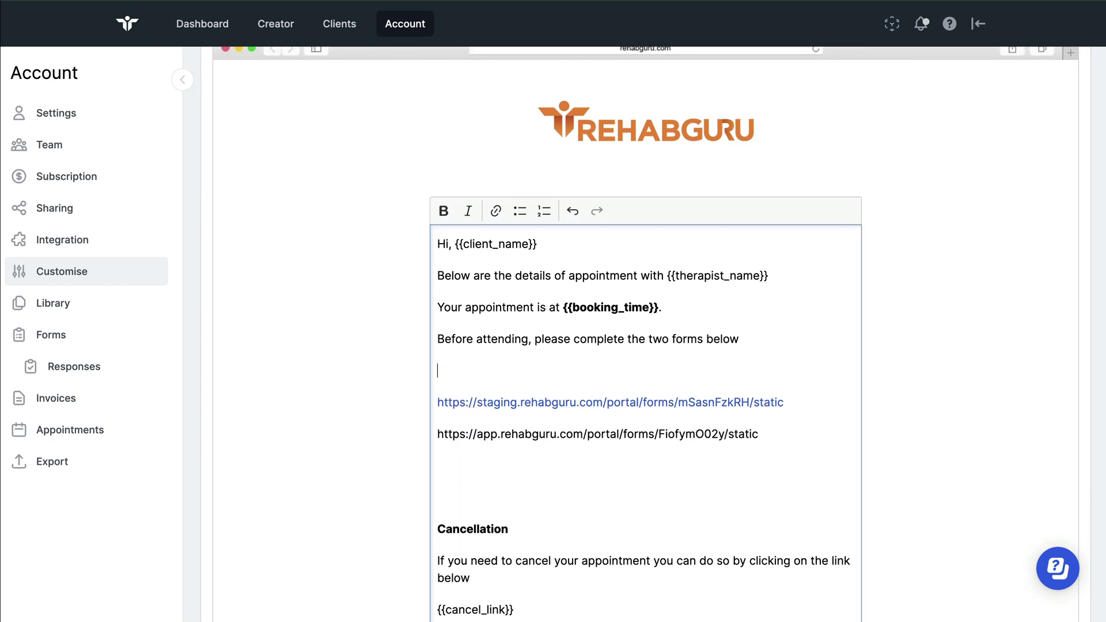
pyautogui.moveTo(522, 370); pyautogui.dragTo(419, 372)
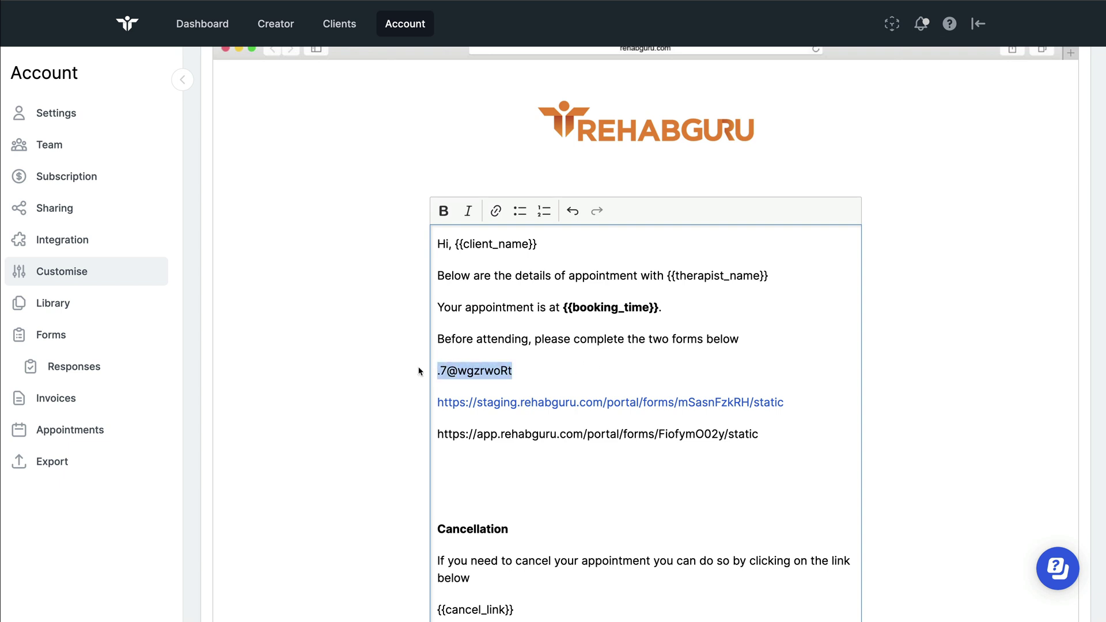
pyautogui.press('BackSpace')
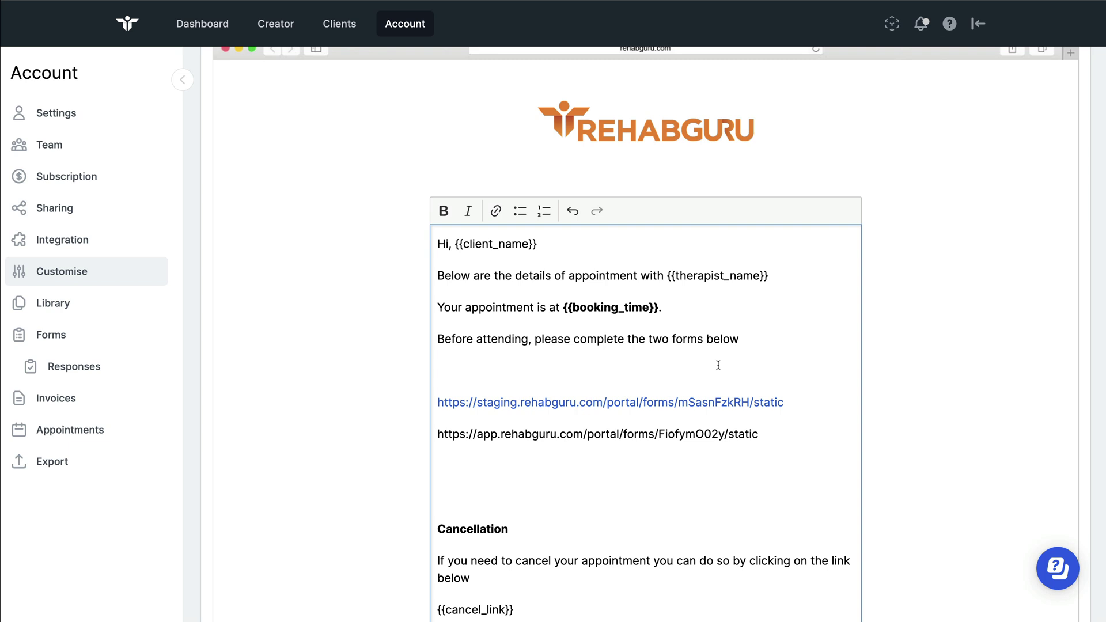
pyautogui.click(719, 366)
# Browse the email template type dropdown, including the reminder and cancellation emails
pyautogui.scroll(6, 865, 251)
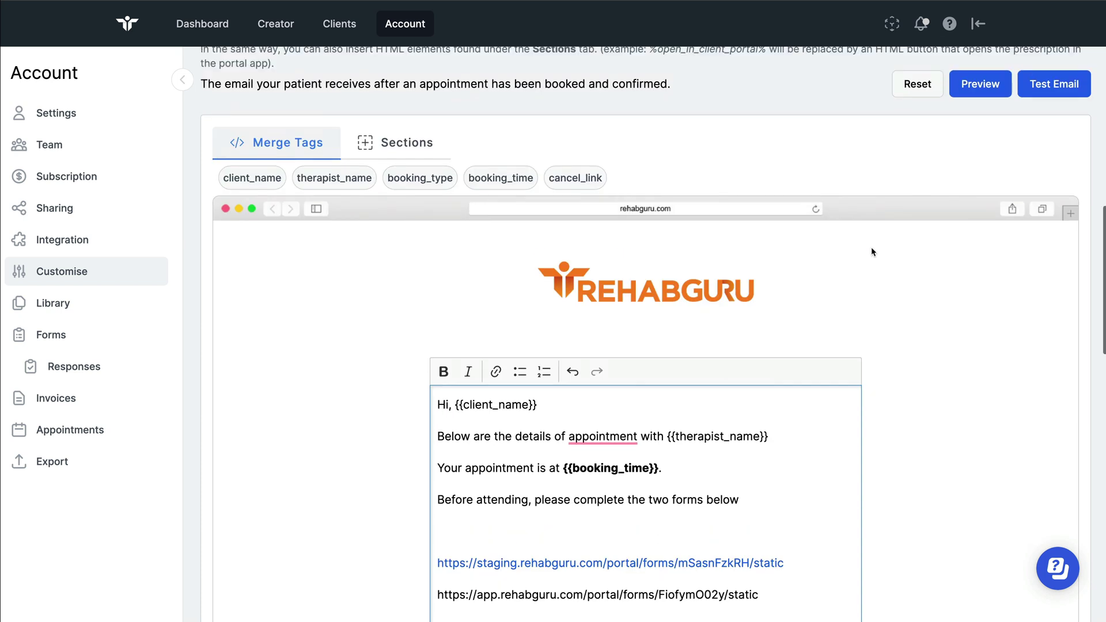
pyautogui.click(937, 169)
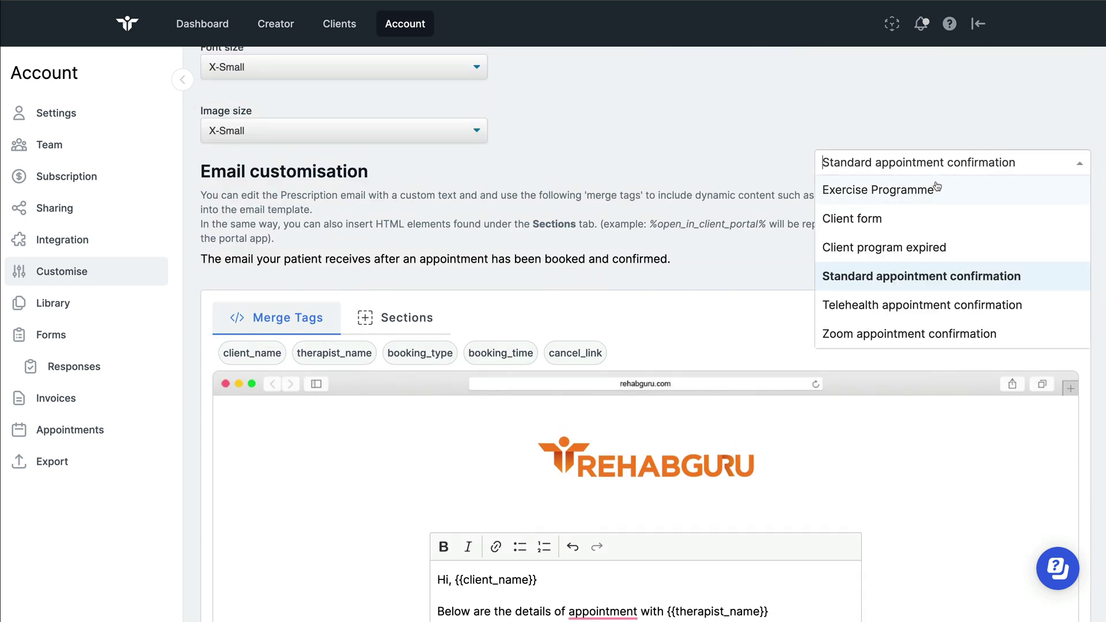
pyautogui.scroll(-2, 952, 254)
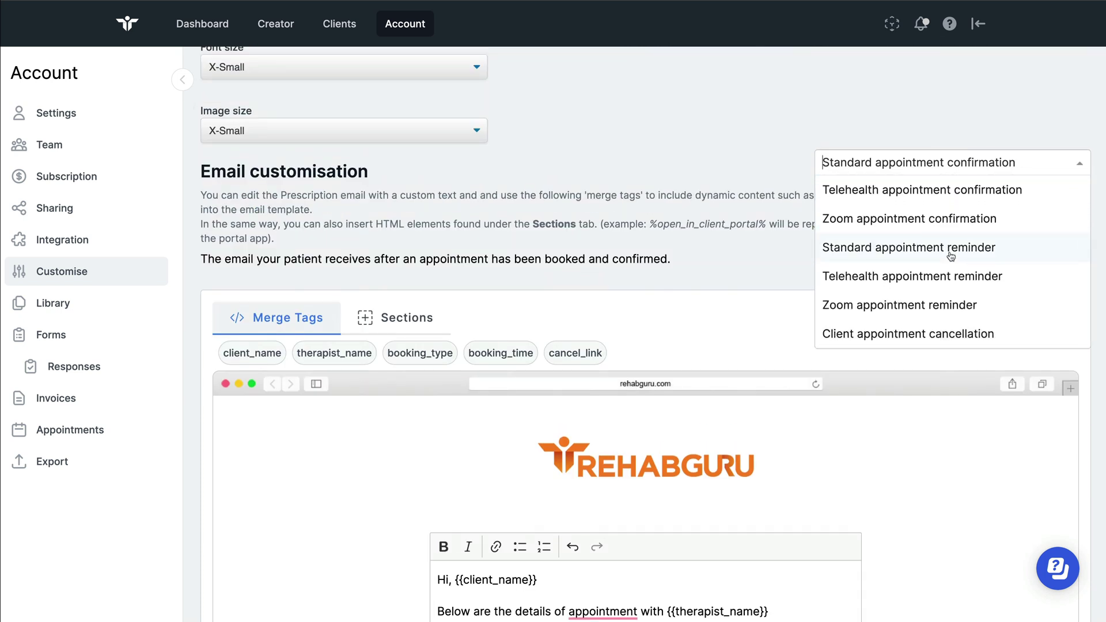
pyautogui.scroll(-1, 951, 256)
pyautogui.scroll(2, 951, 256)
pyautogui.scroll(1, 951, 256)
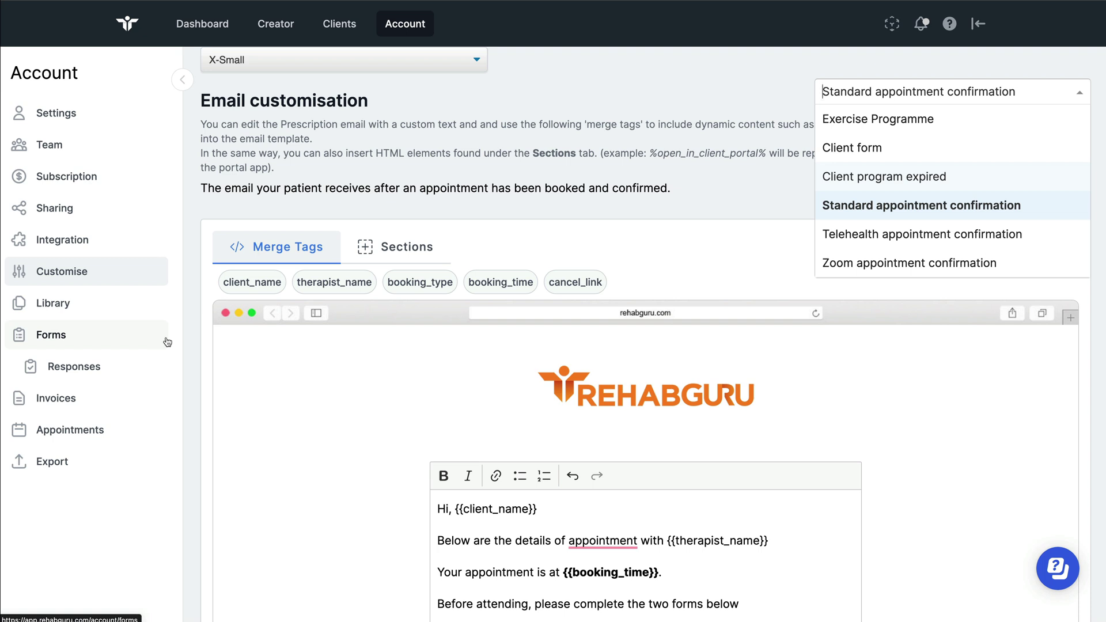
# Open the first client's record from Clients and view their completed forms
pyautogui.click(323, 15)
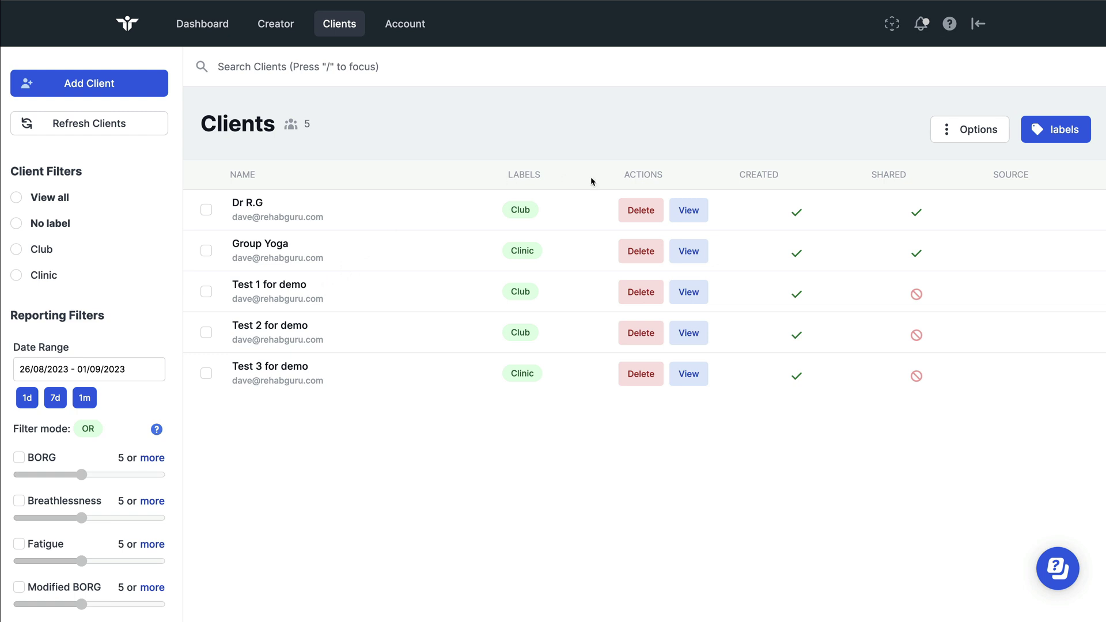
pyautogui.click(687, 212)
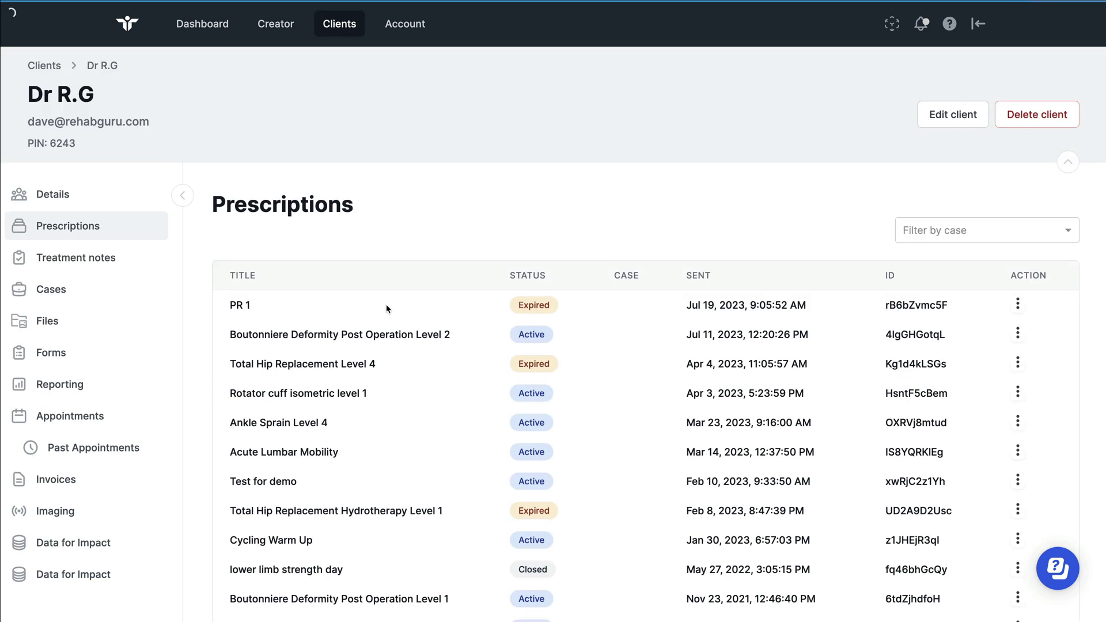
pyautogui.doubleClick(43, 355)
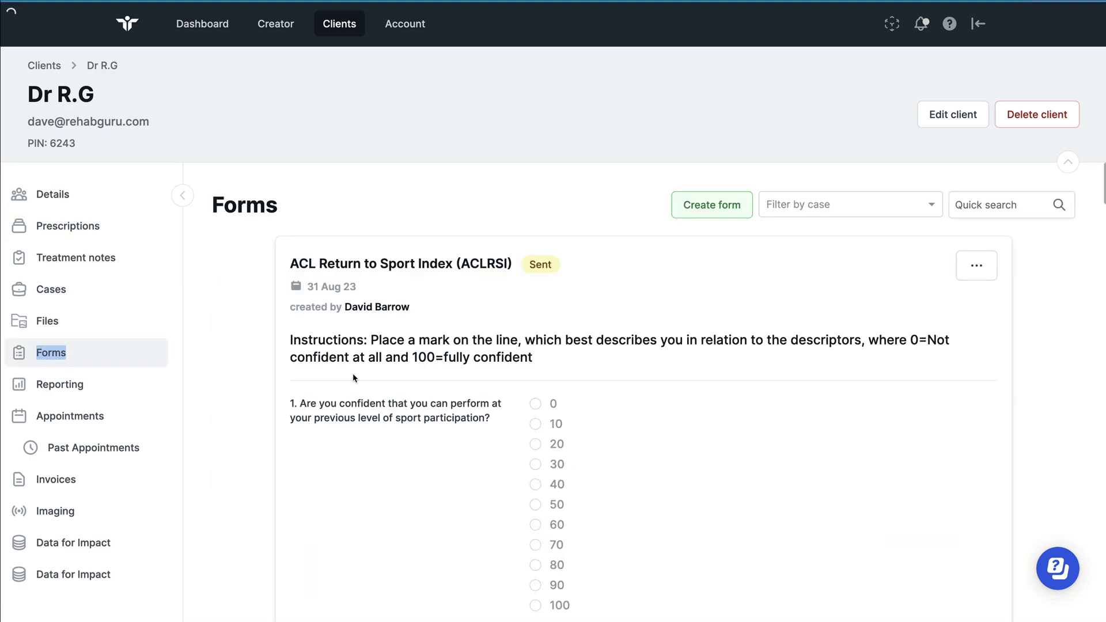
pyautogui.scroll(-9, 354, 378)
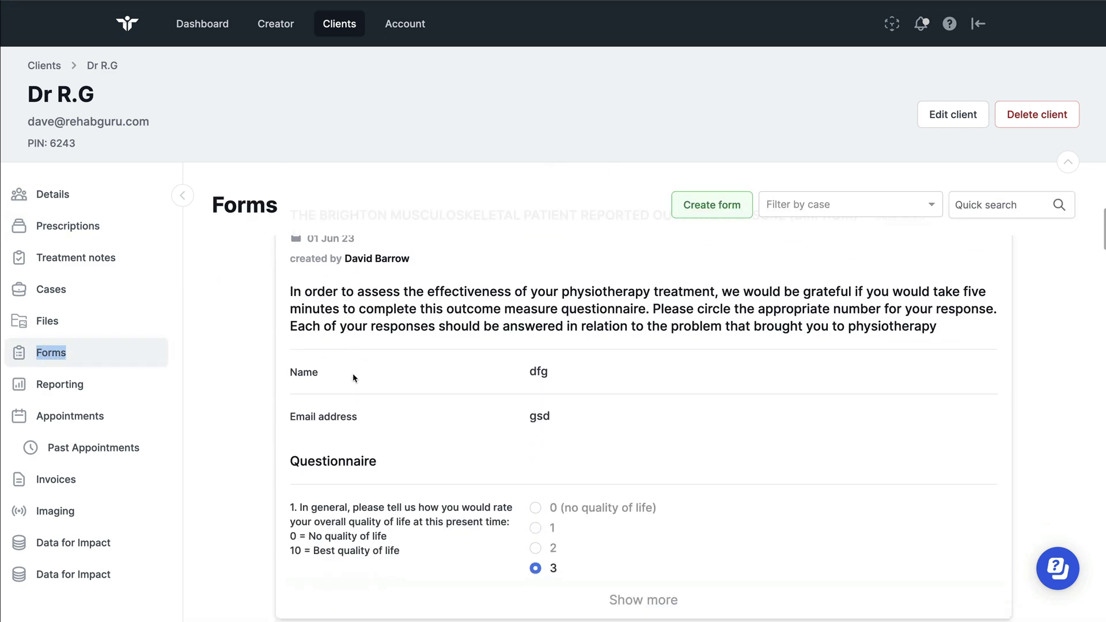
pyautogui.scroll(-6, 355, 378)
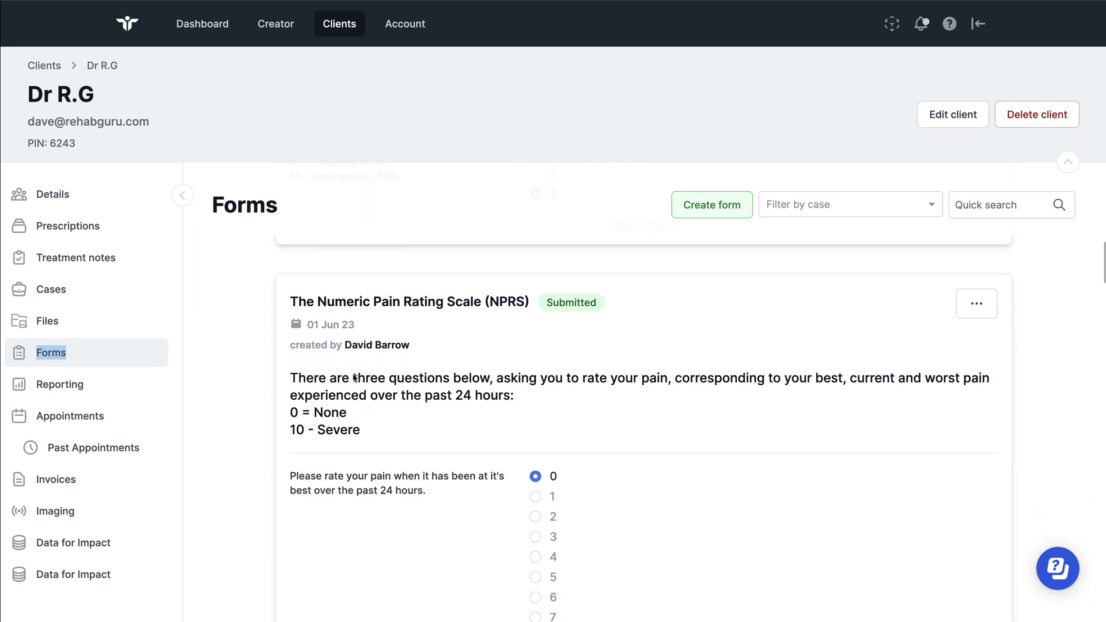
pyautogui.scroll(-3, 355, 378)
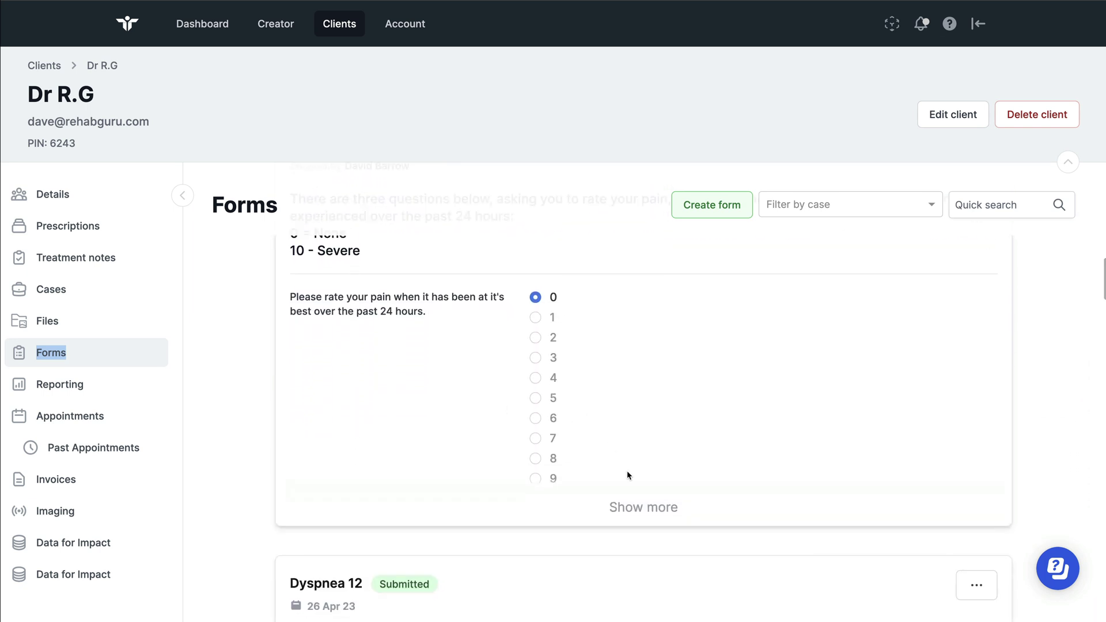
# Expand the Numeric Pain Rating Scale form to show all answers, including current pain 3
pyautogui.click(634, 507)
pyautogui.scroll(-4, 533, 416)
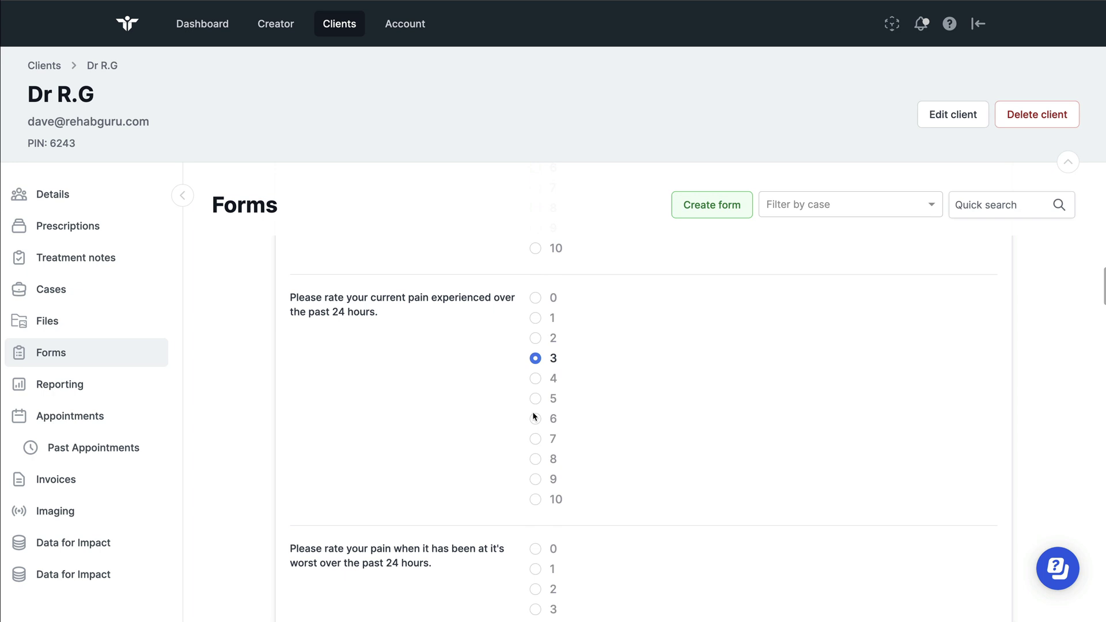
pyautogui.scroll(-6, 533, 416)
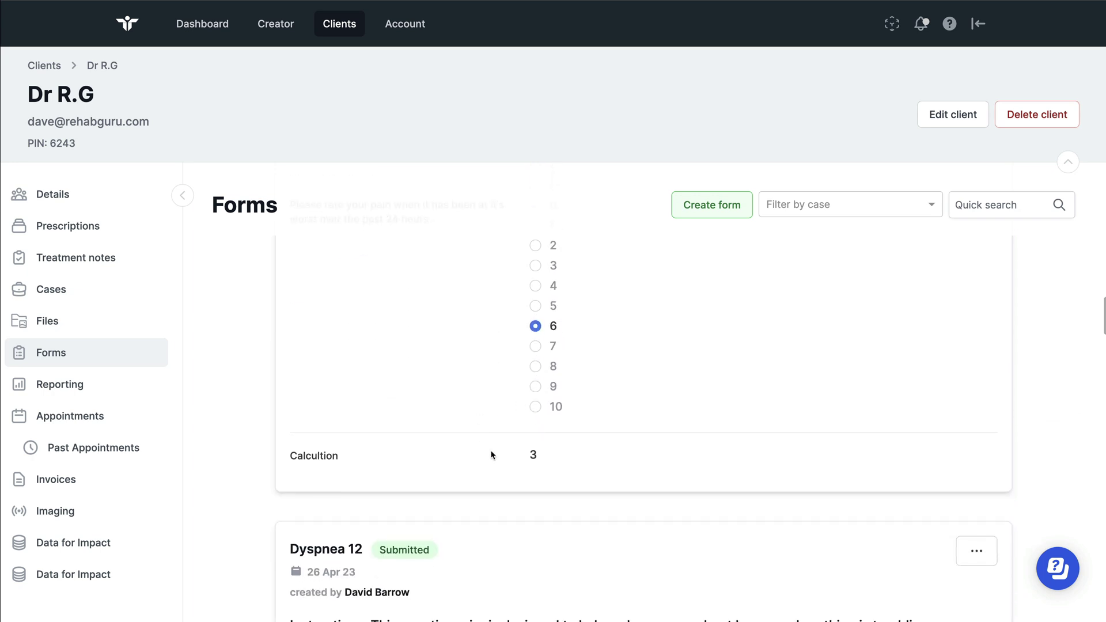
pyautogui.scroll(10, 493, 450)
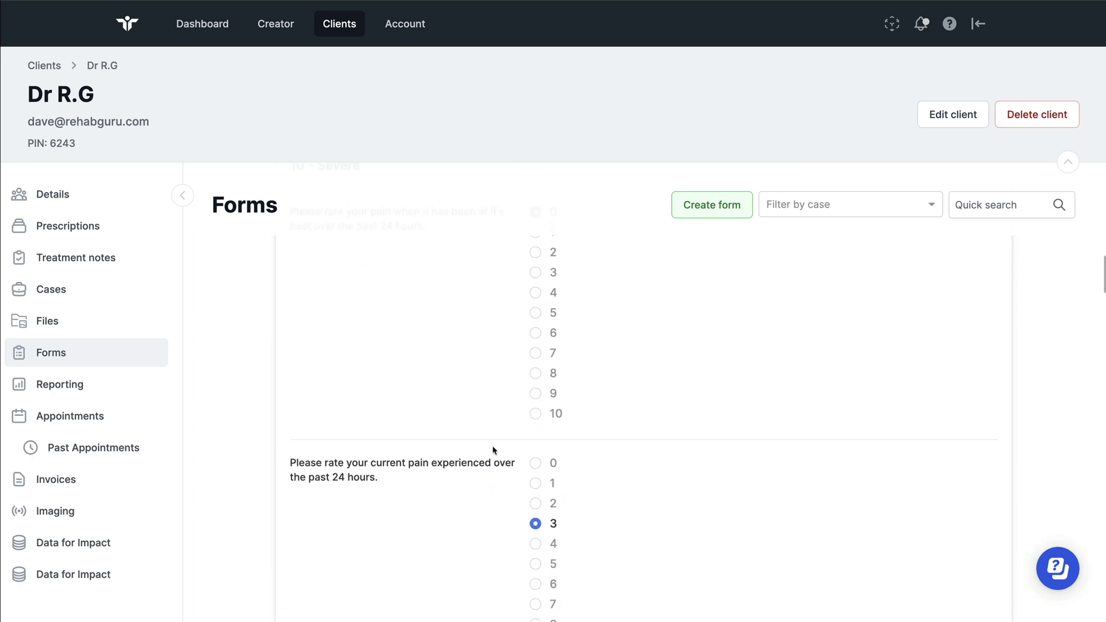
# Open the client's Reporting and set the 3-month range, 02/06/2023 to 01/09/2023
pyautogui.doubleClick(53, 387)
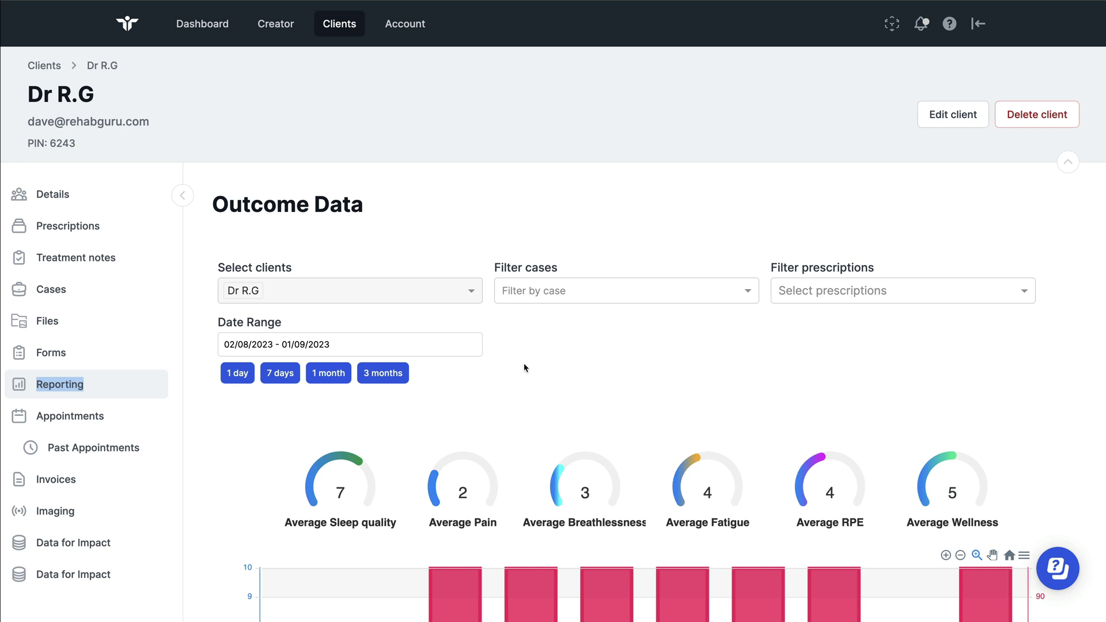
pyautogui.scroll(-4, 516, 383)
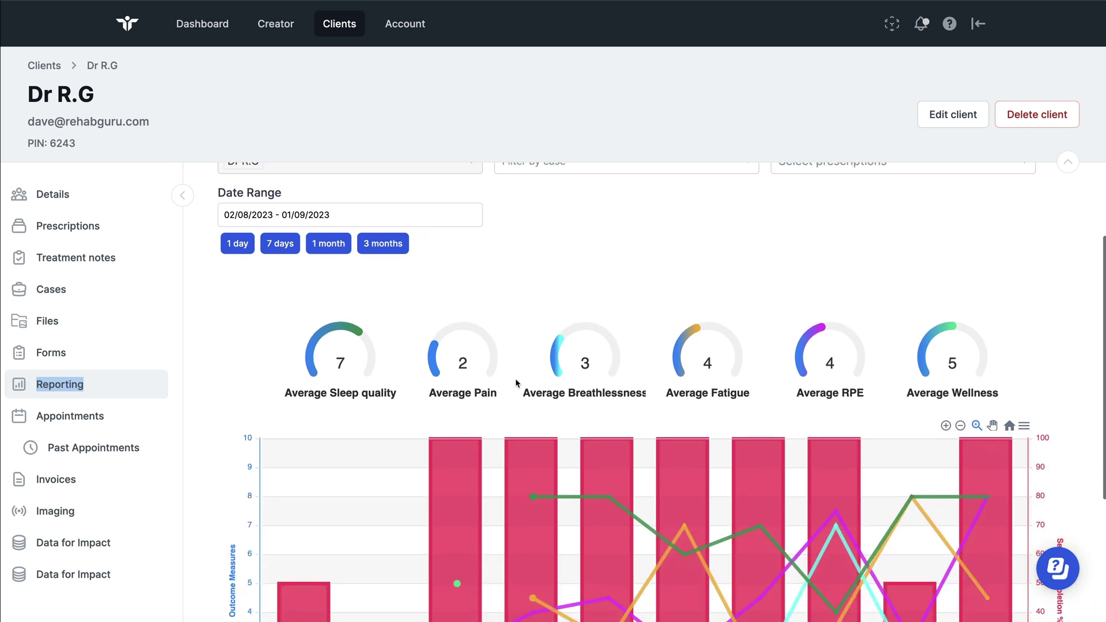
pyautogui.scroll(2, 517, 382)
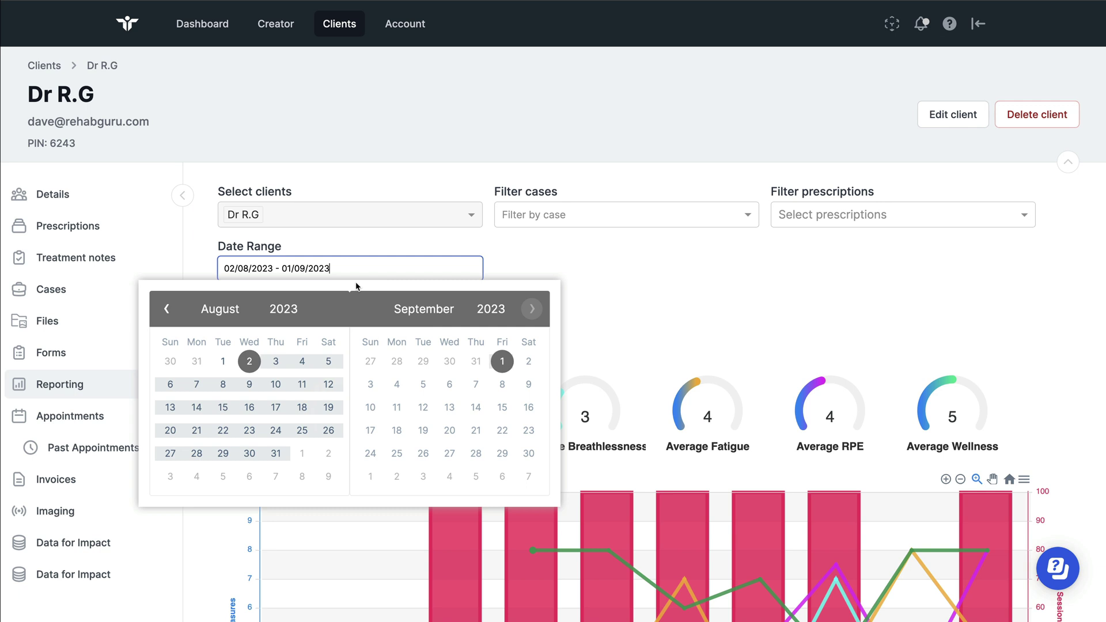
pyautogui.click(521, 261)
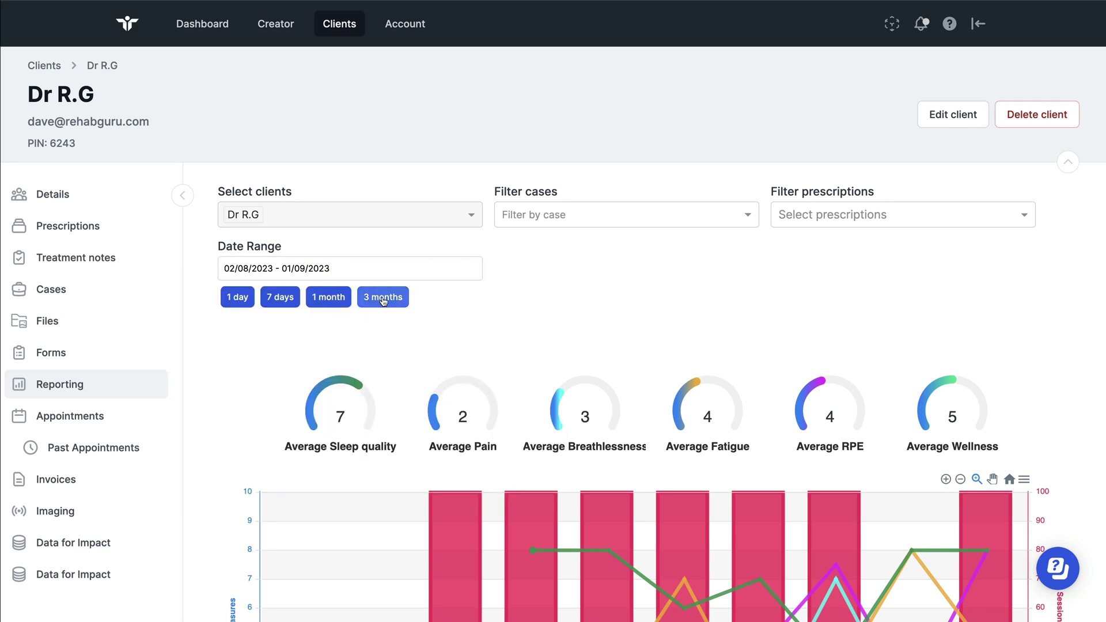
pyautogui.click(382, 296)
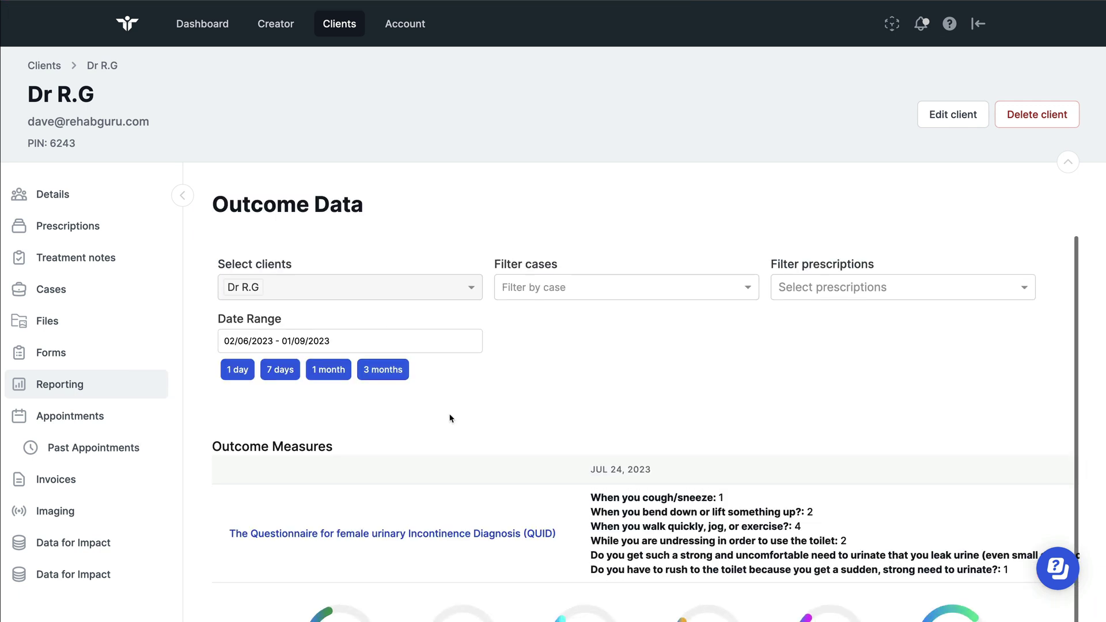
pyautogui.scroll(-2, 451, 415)
pyautogui.moveTo(166, 421); pyautogui.dragTo(790, 441)
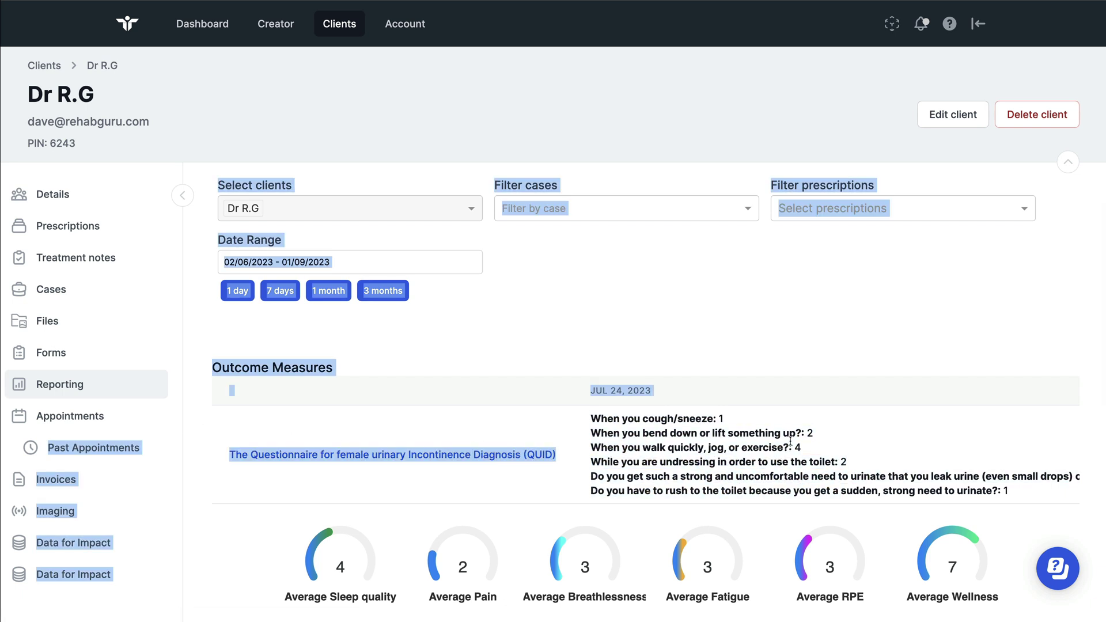
pyautogui.click(505, 415)
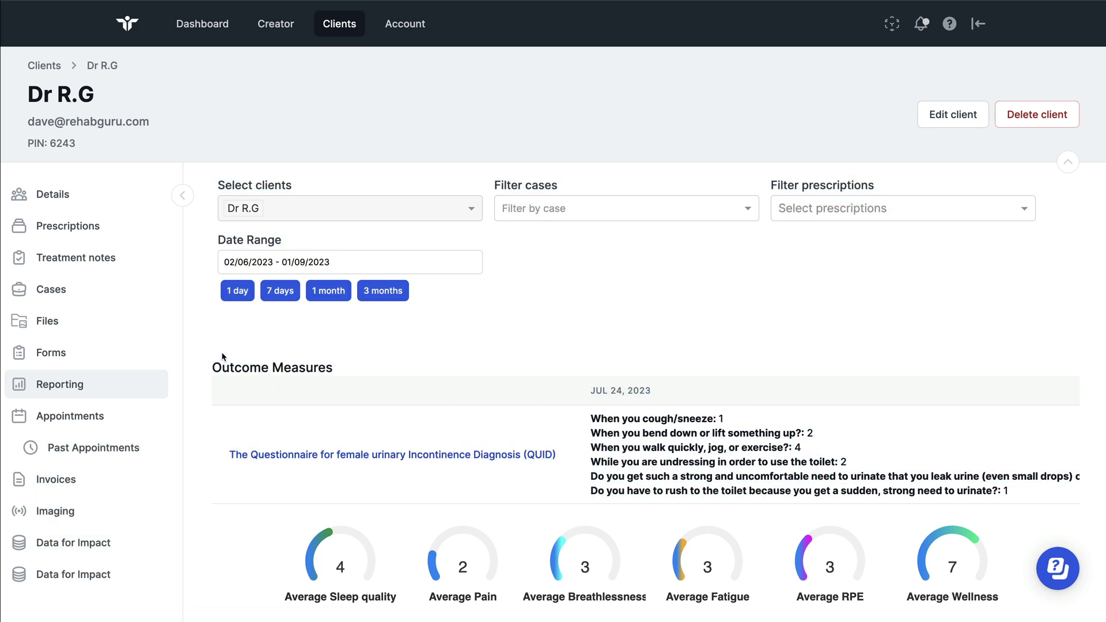